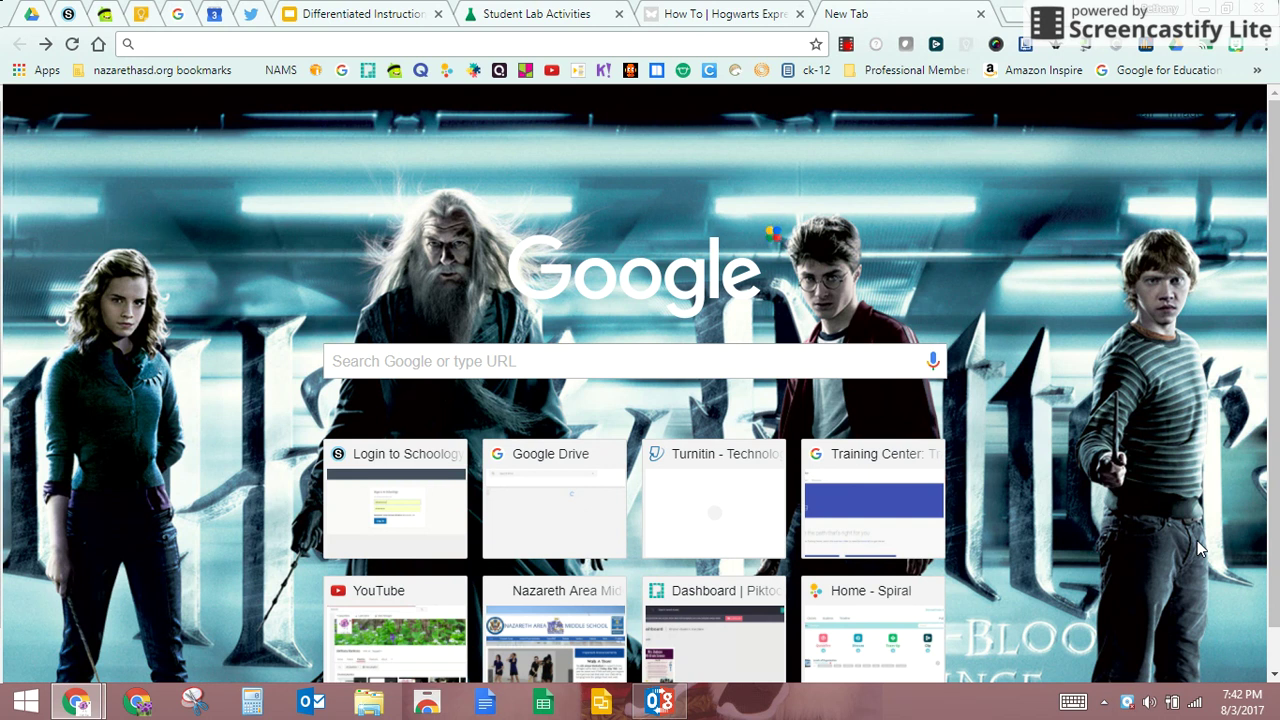
Open gmail.com, choose the school account and sign in with the account password
click(199, 44)
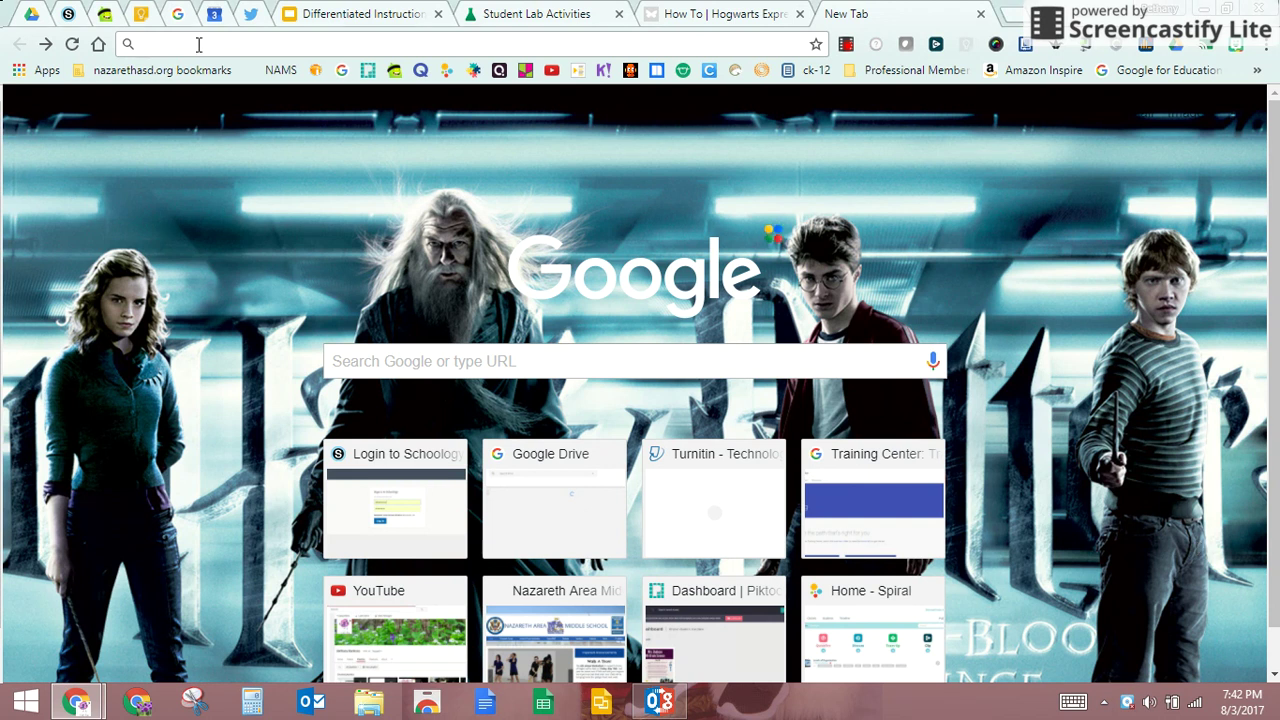
text(gmail.com)
key(Return)
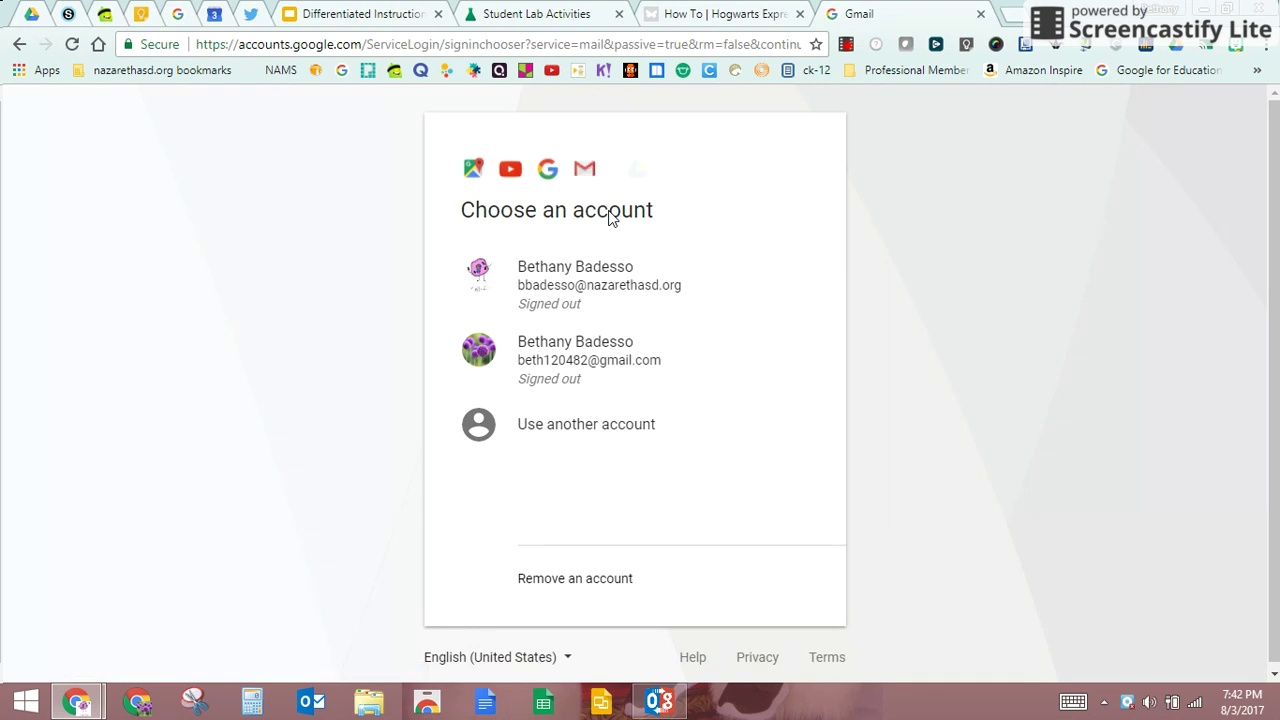
click(572, 304)
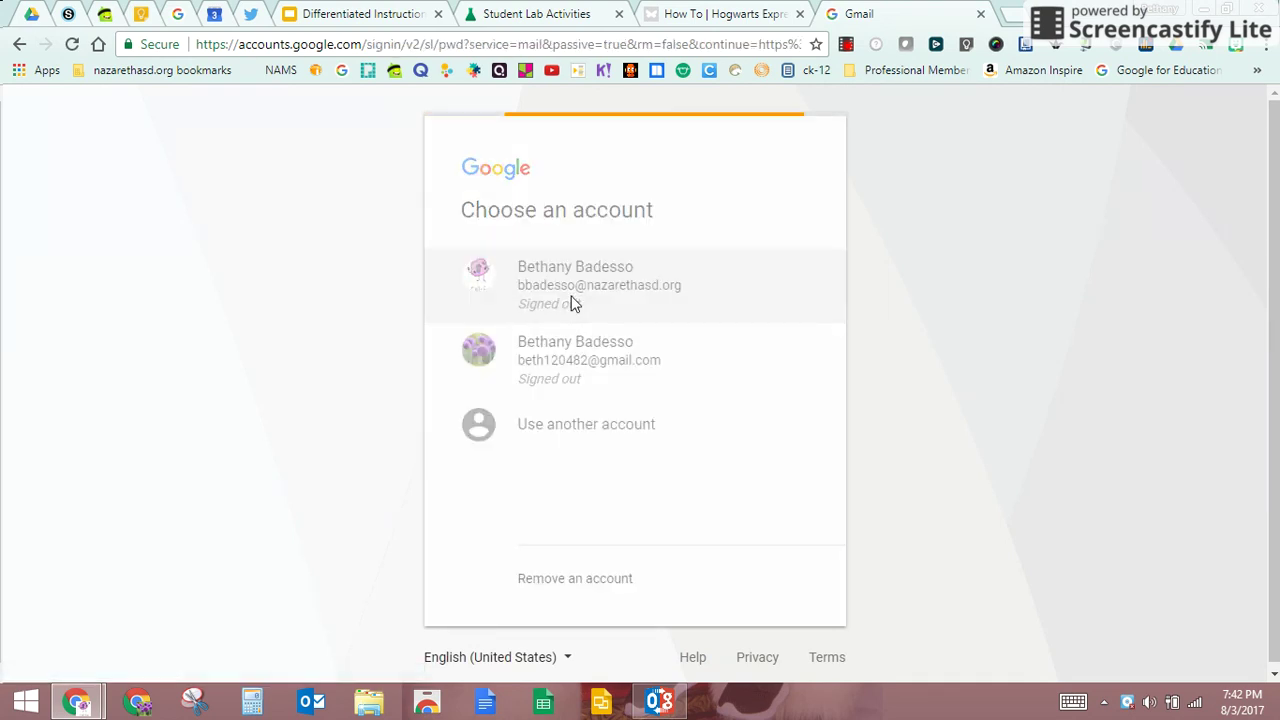
text(••••••)
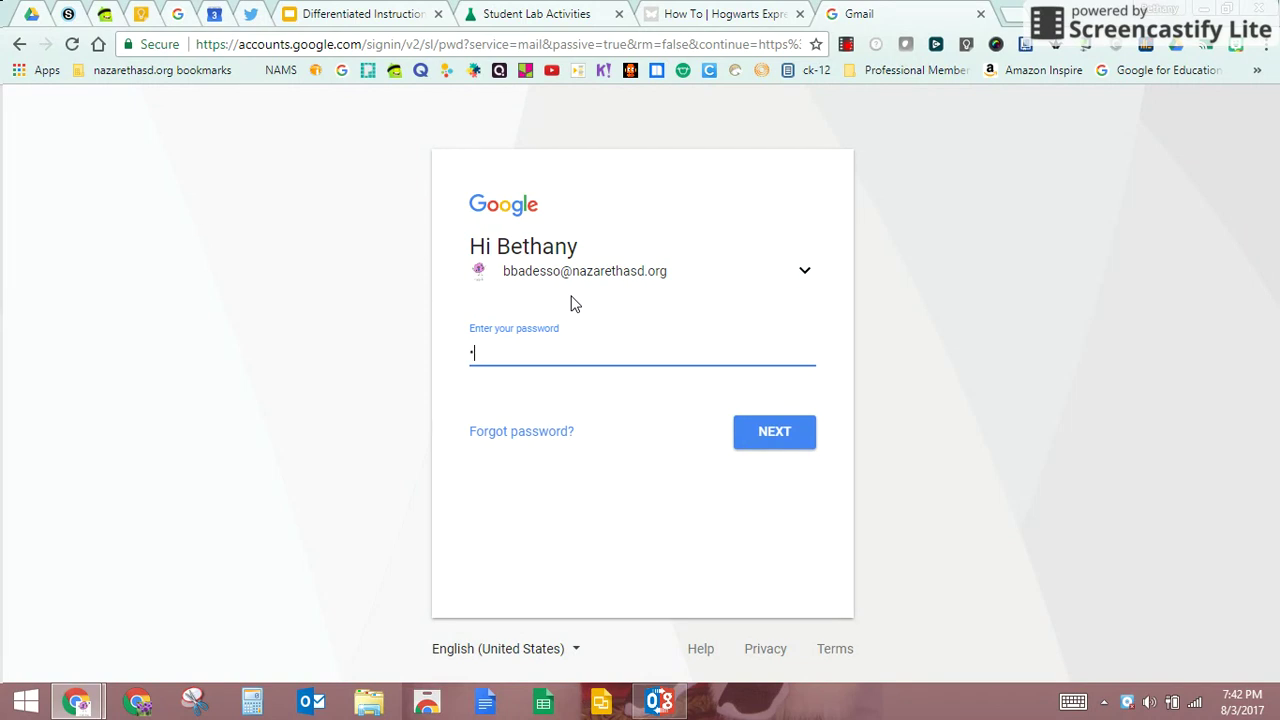
text(•••••)
click(775, 434)
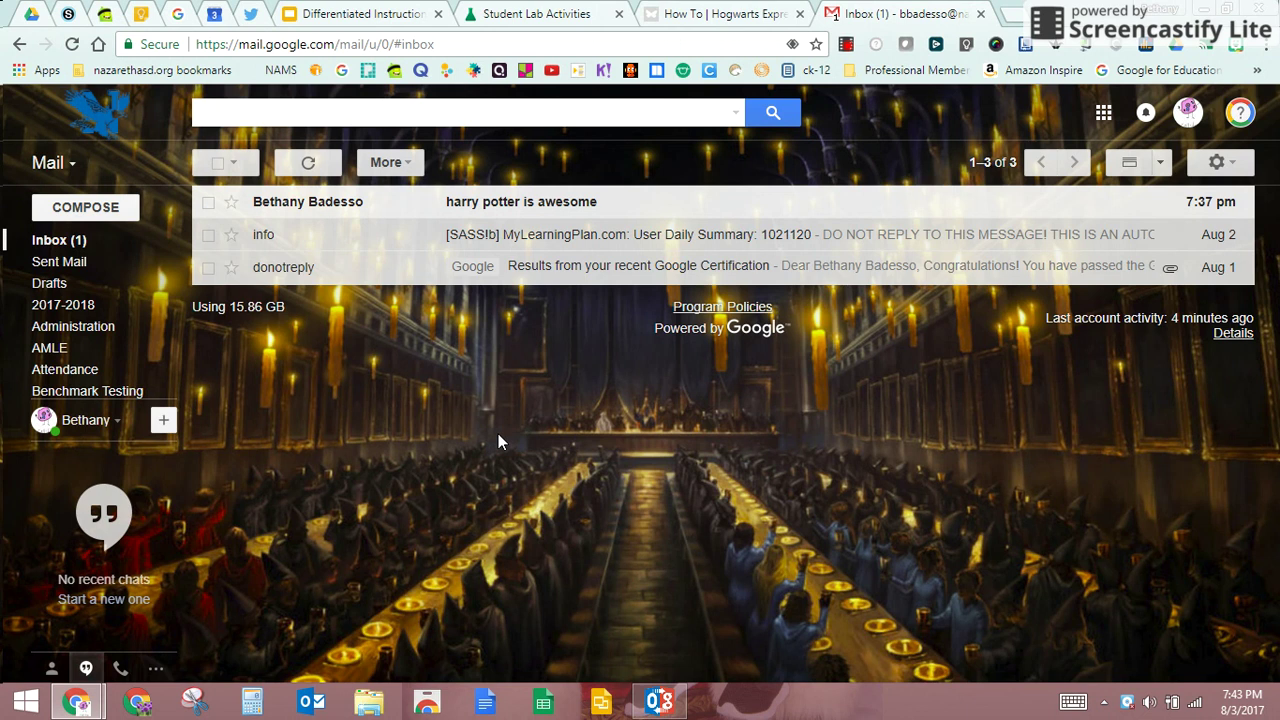
click(78, 165)
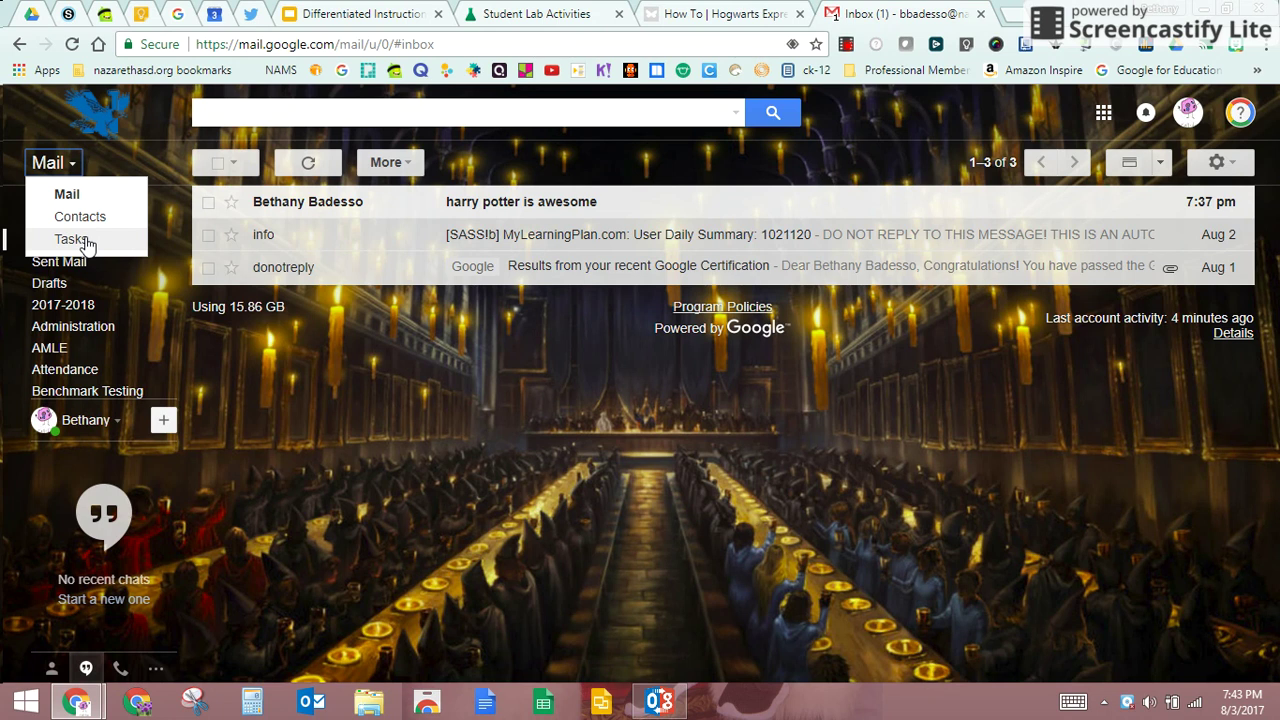
click(496, 419)
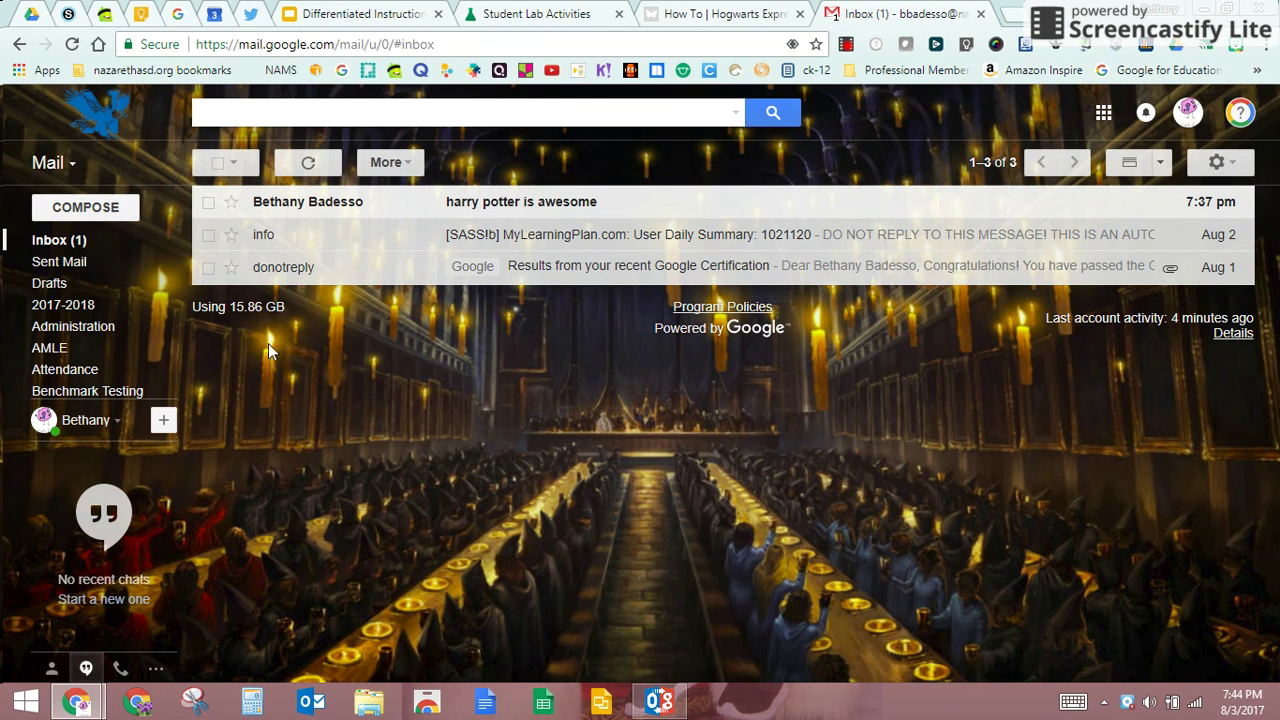
Select the "Results from your recent Google Certification" message and remove its Google label
click(207, 267)
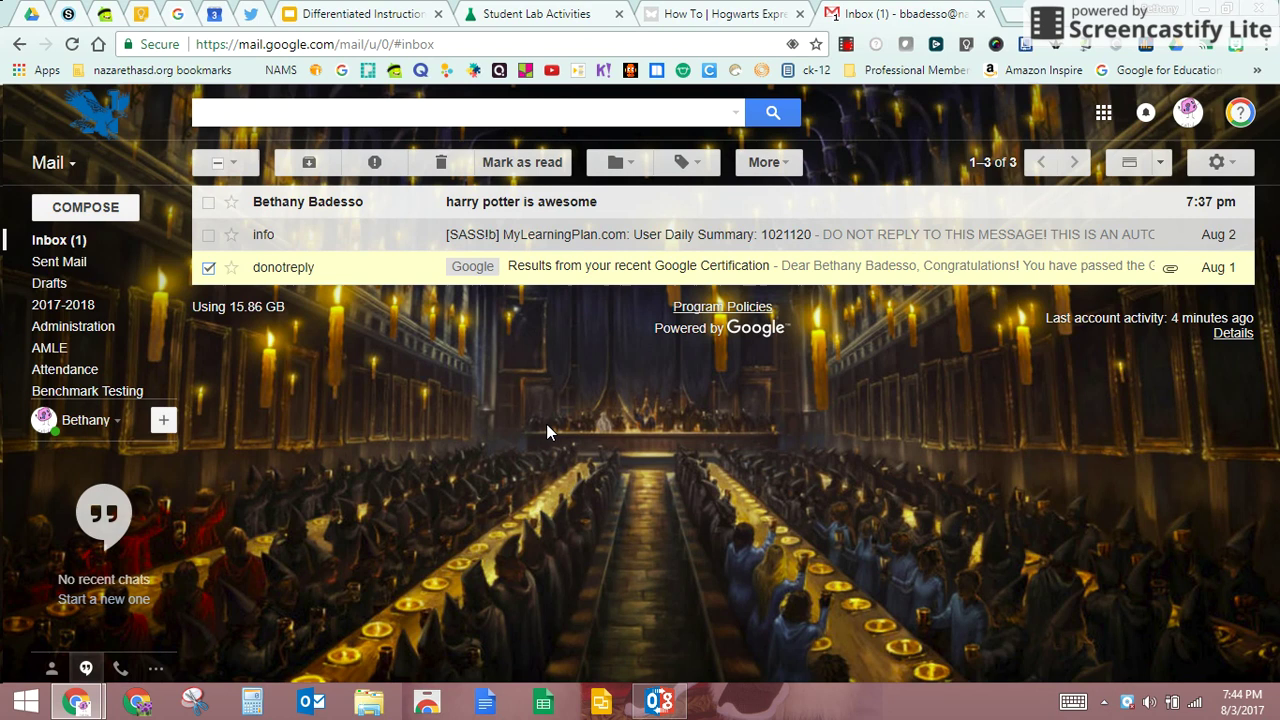
mouse_move(45, 330)
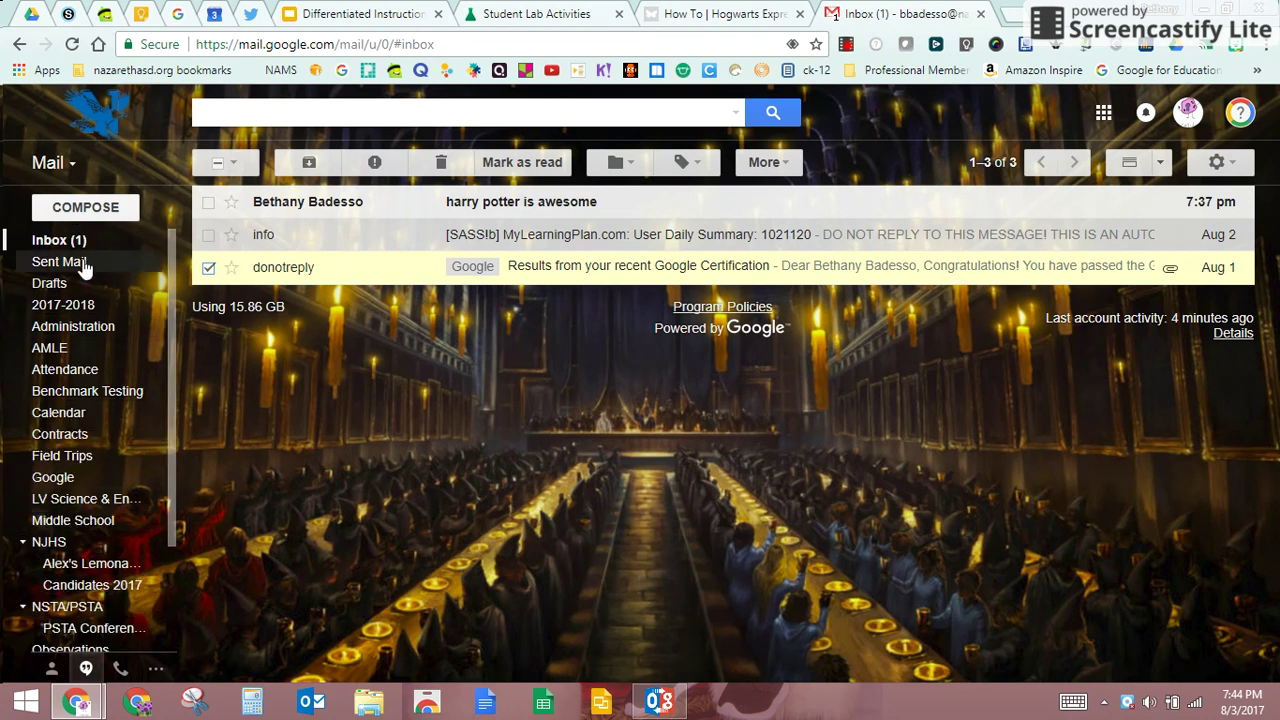
scroll(78, 570, down, 3)
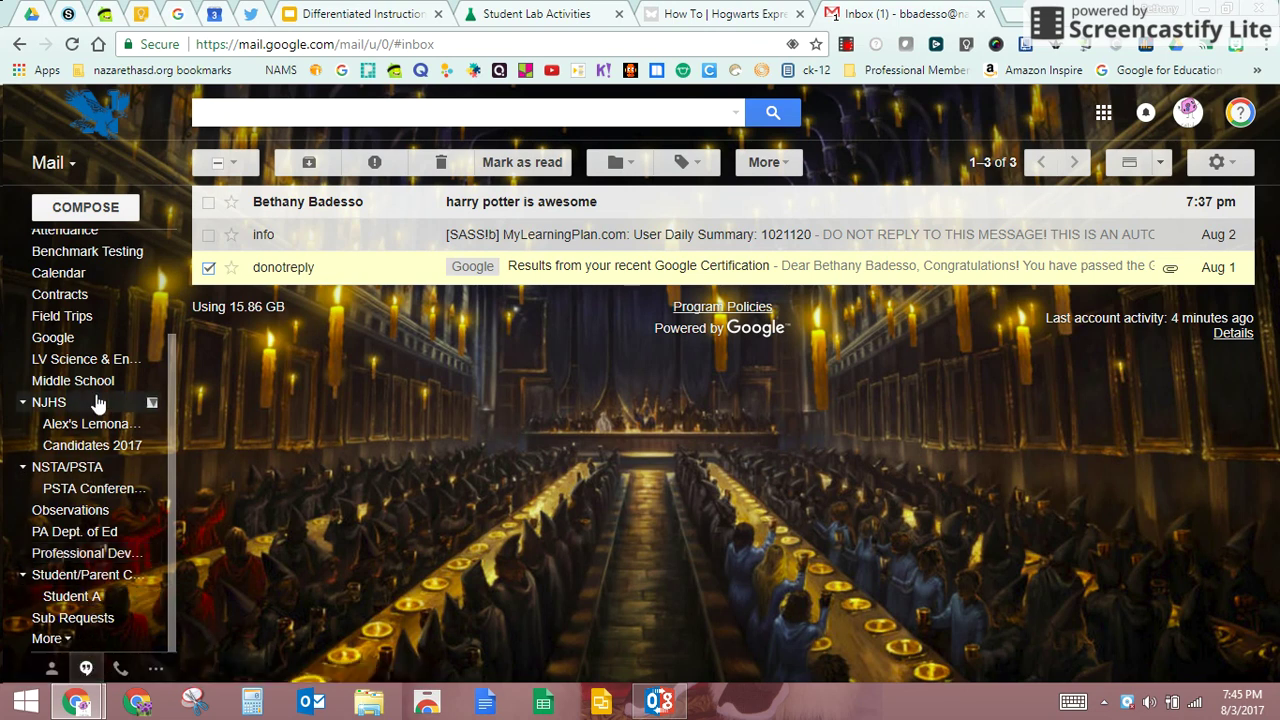
scroll(100, 374, up, 3)
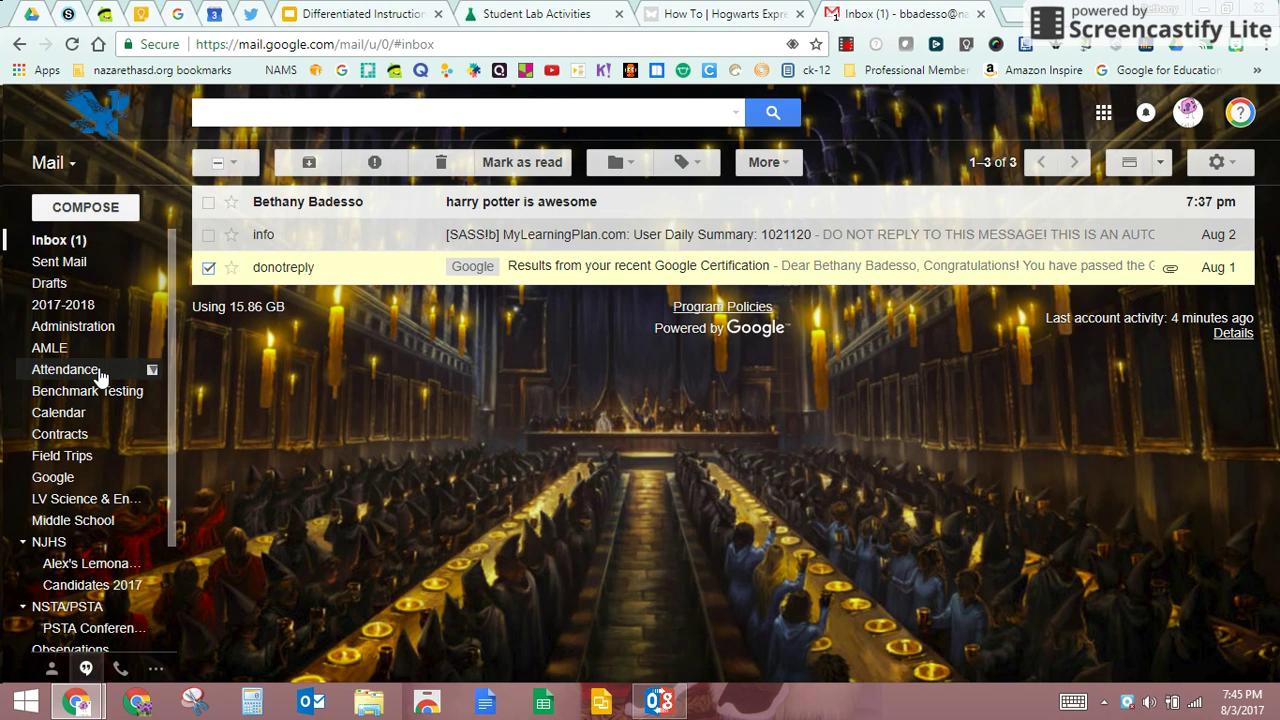
scroll(95, 470, down, 3)
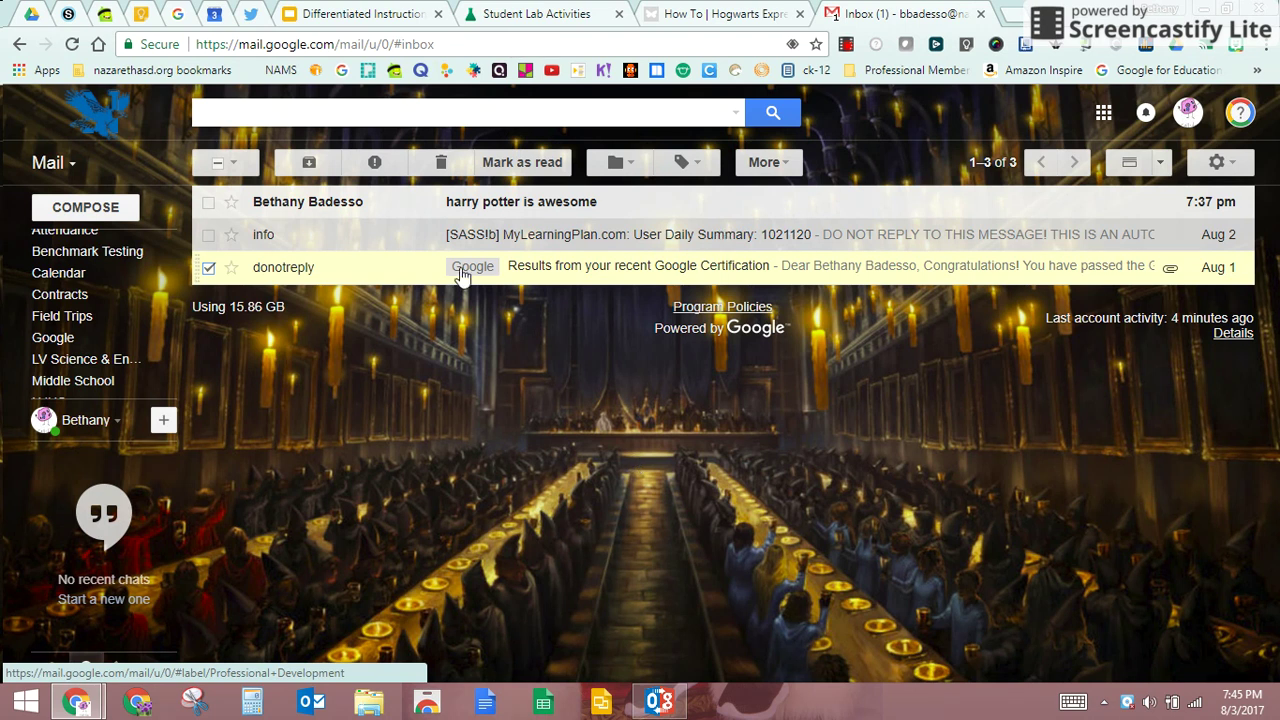
click(697, 174)
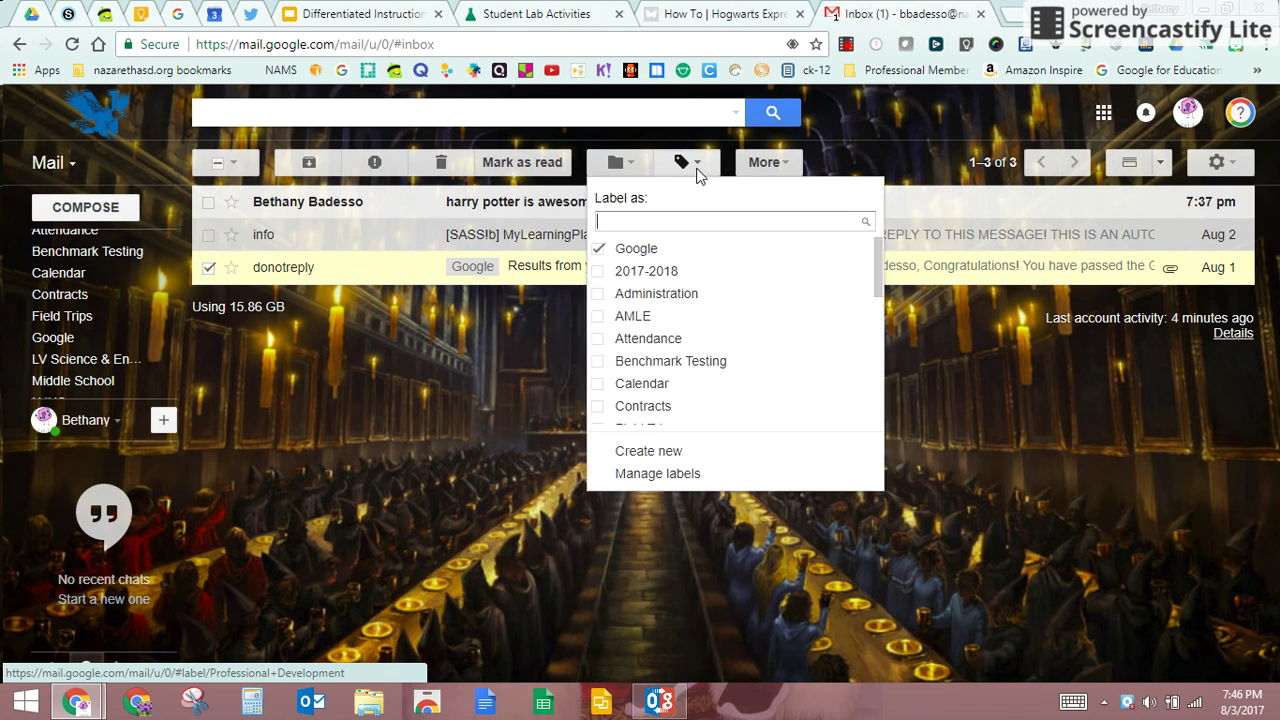
click(599, 250)
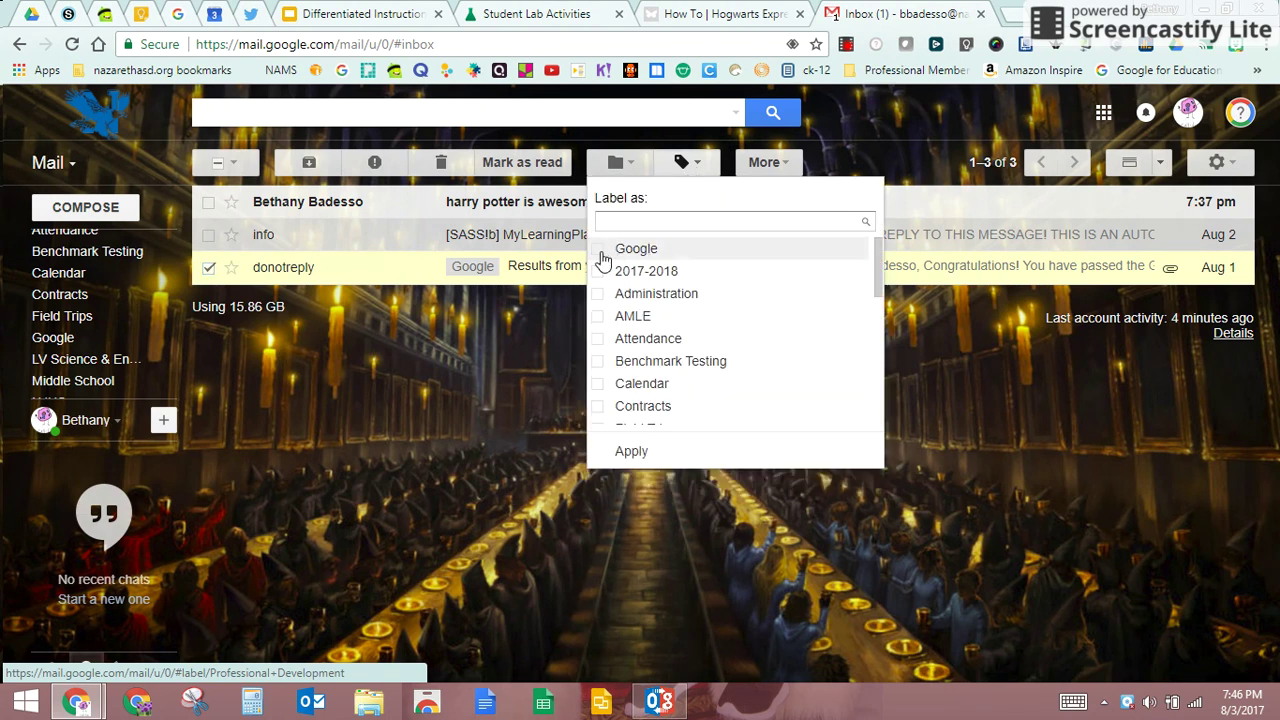
click(632, 454)
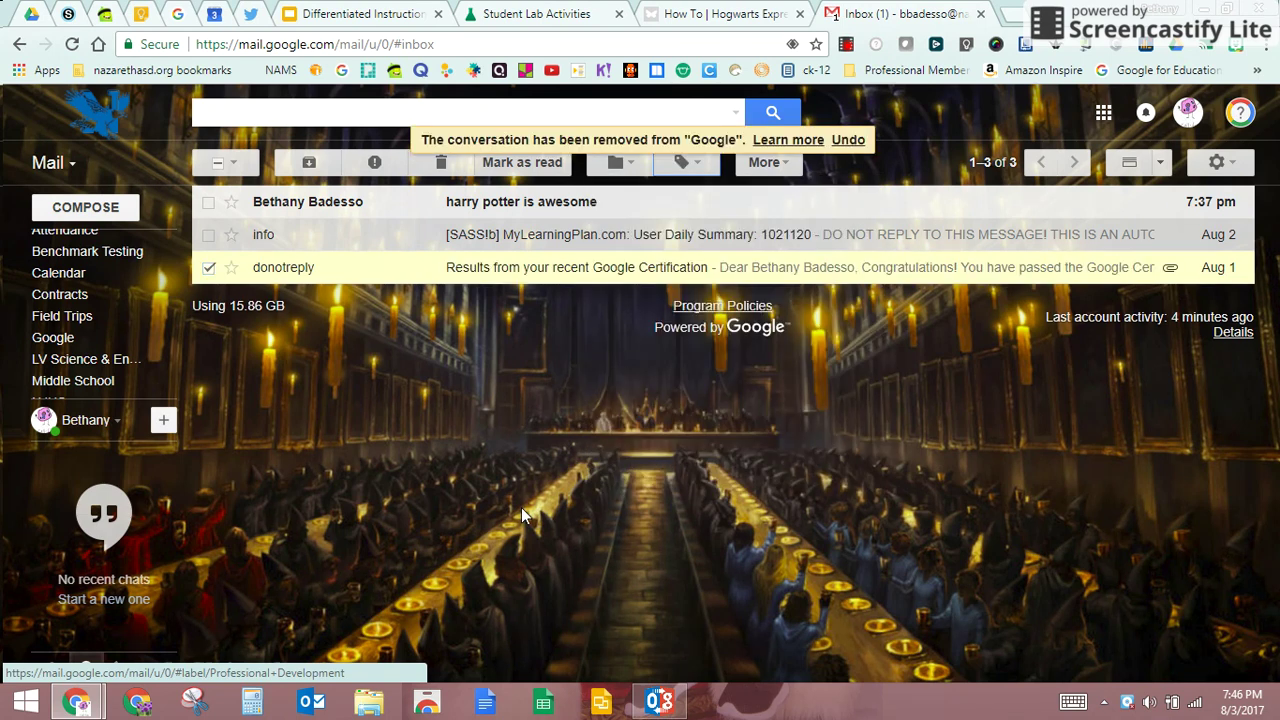
Apply the NJHS label to the selected Google Certification message
click(690, 165)
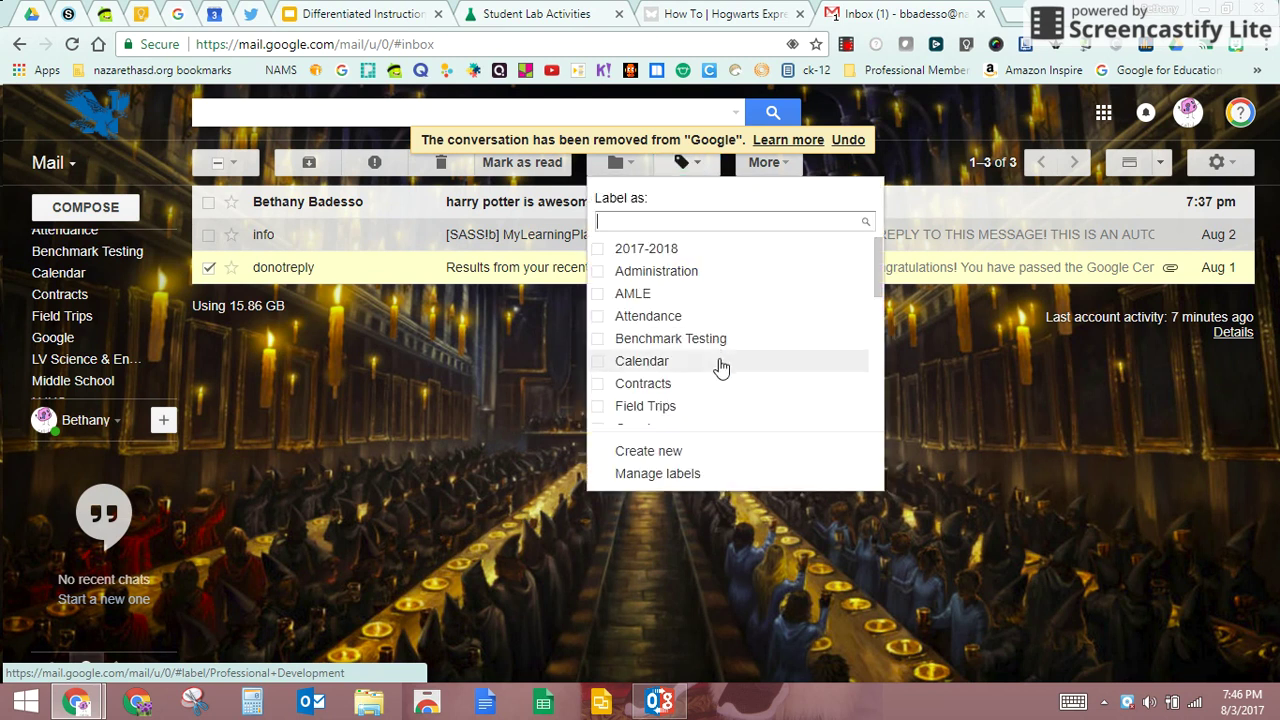
scroll(717, 363, down, 4)
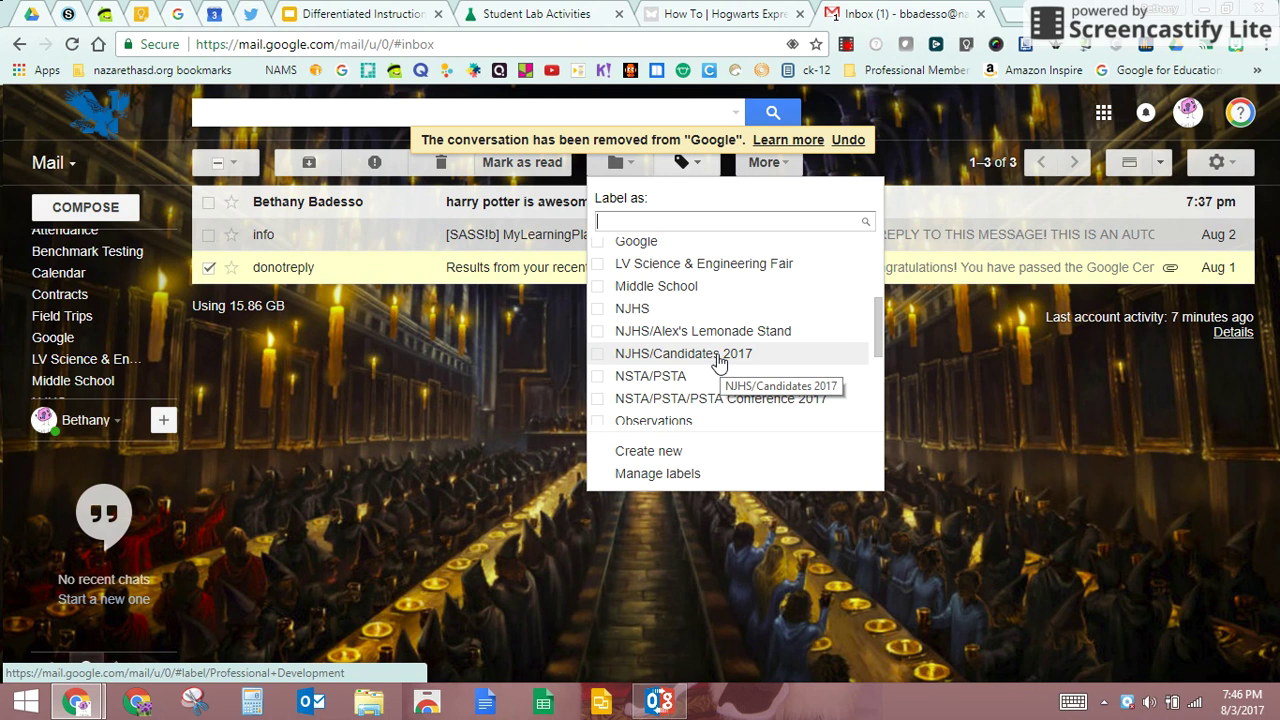
click(599, 308)
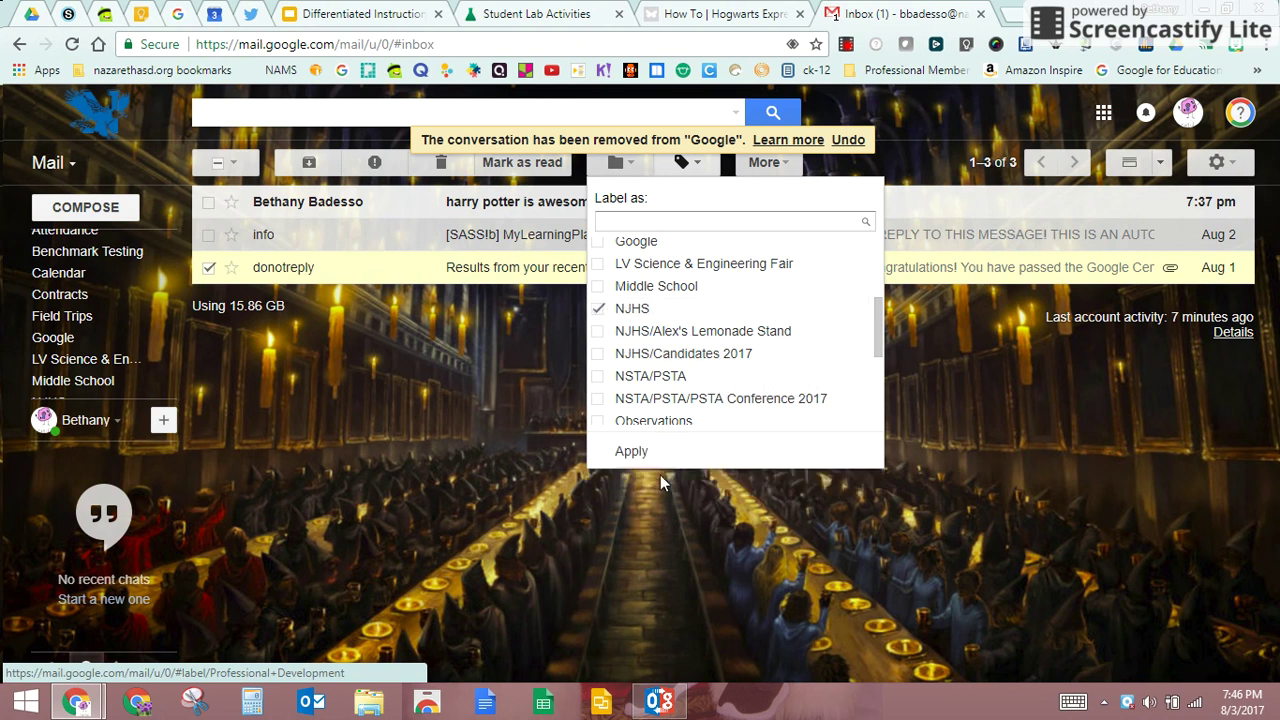
click(633, 450)
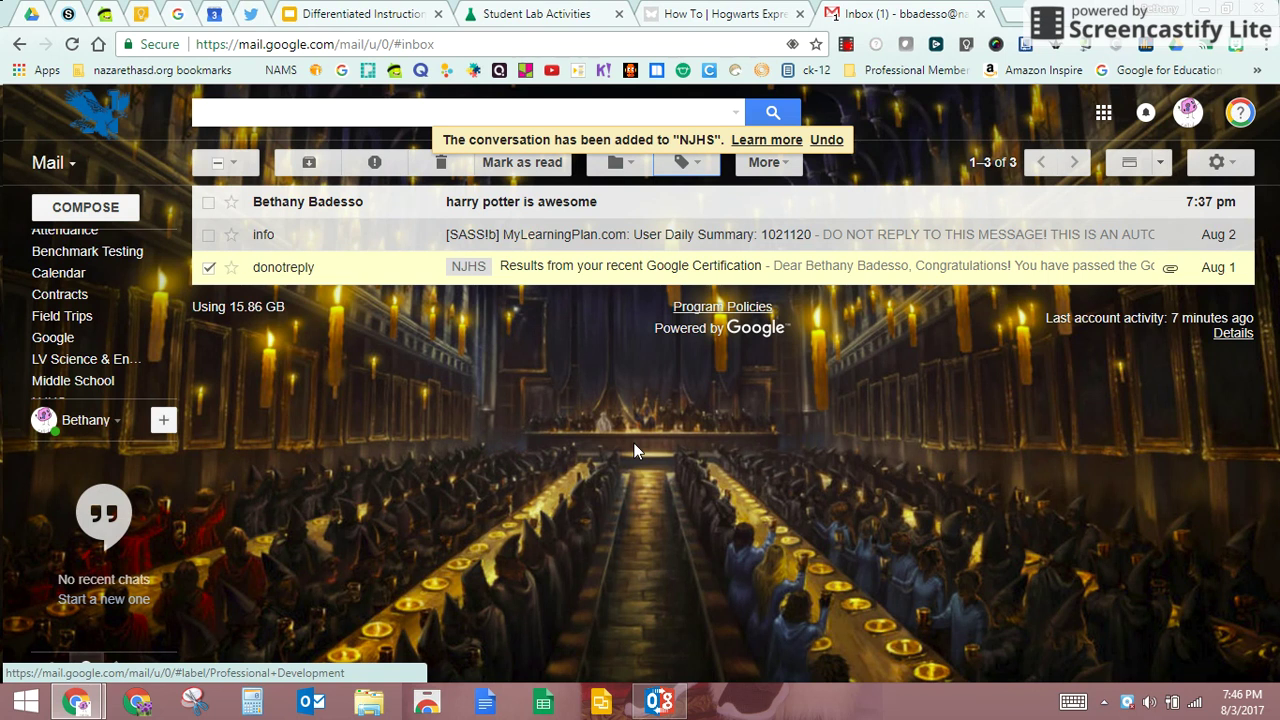
Remove the NJHS label from the selected Google Certification message
click(689, 165)
click(592, 252)
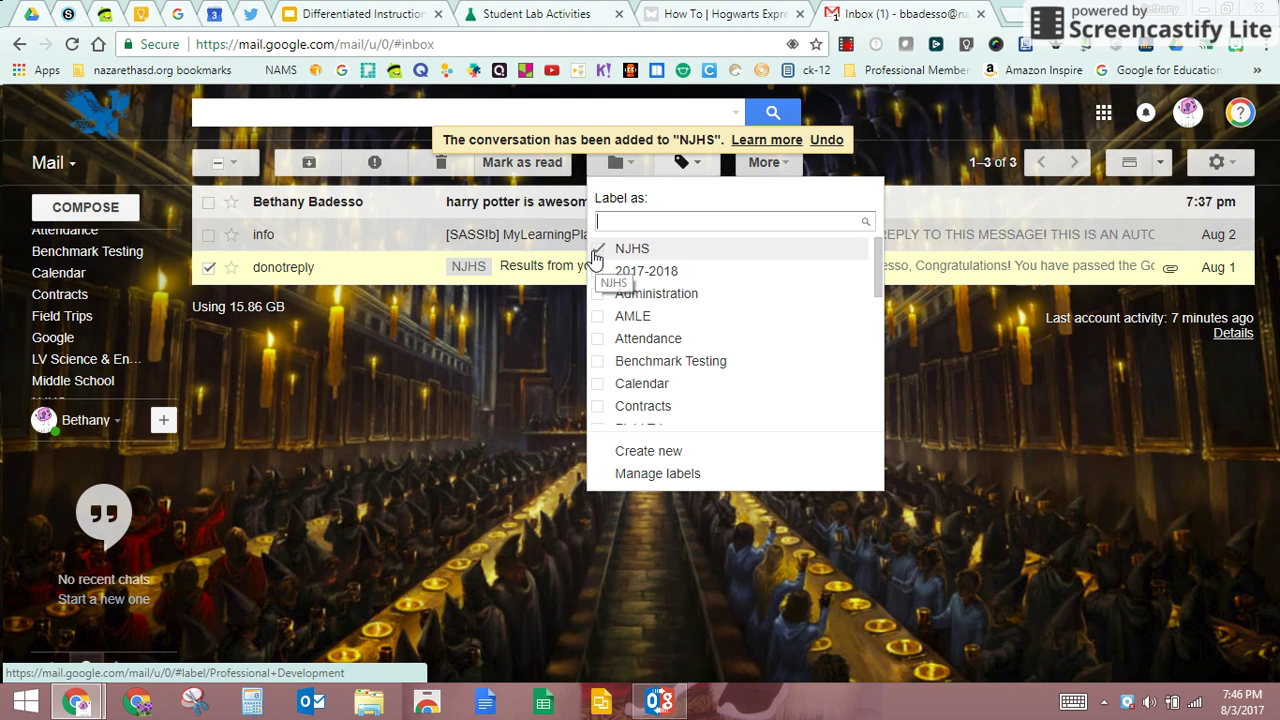
click(627, 455)
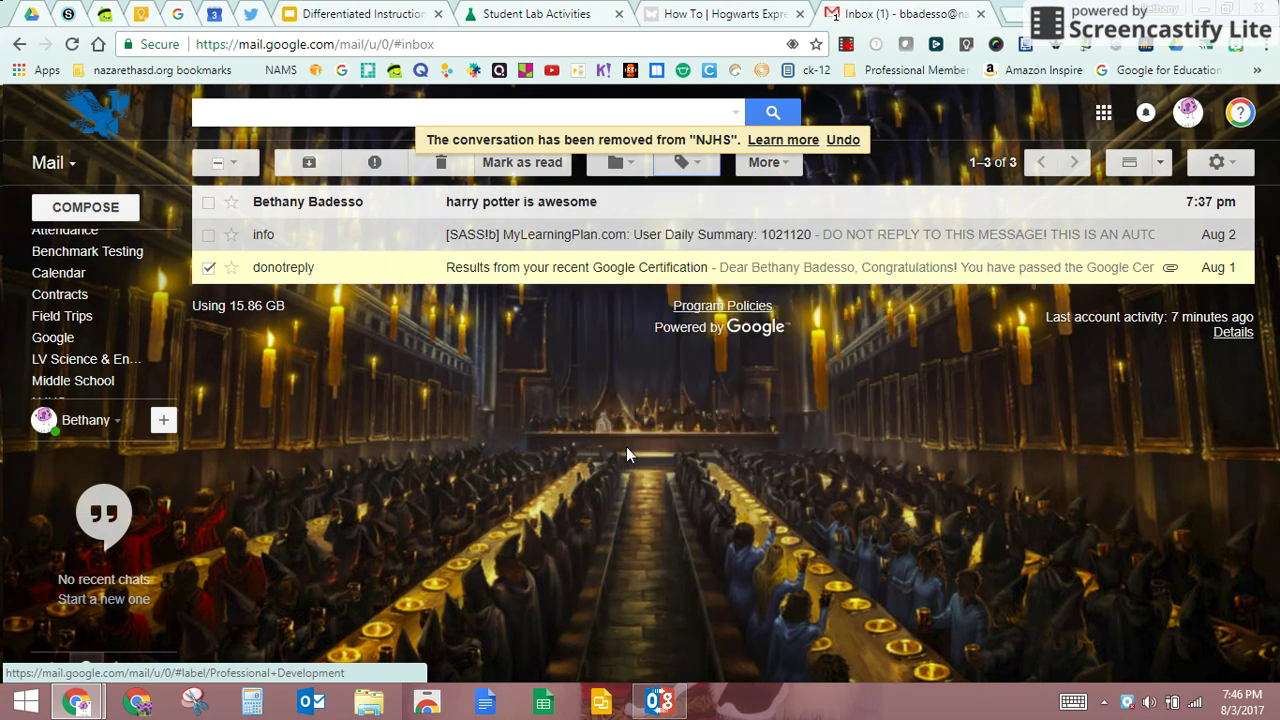
Move the selected Google Certification message out of the inbox to the Google label
click(630, 166)
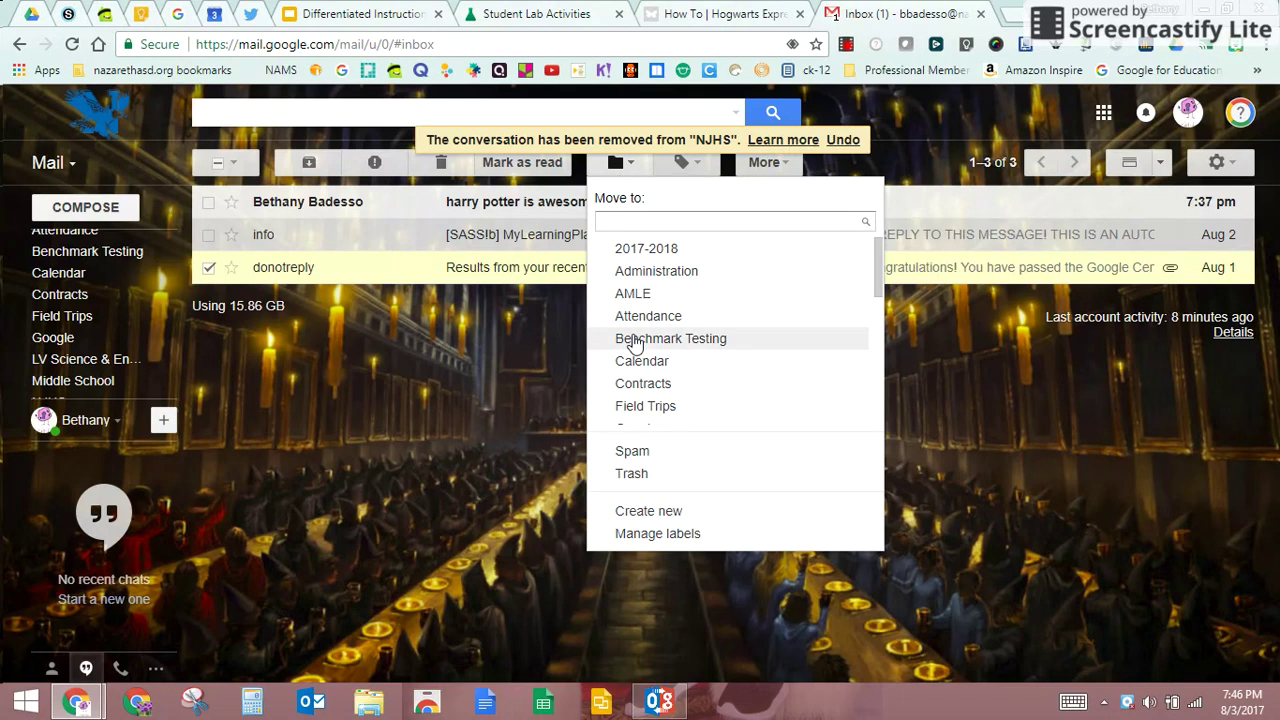
scroll(636, 350, down, 3)
scroll(638, 352, down, 3)
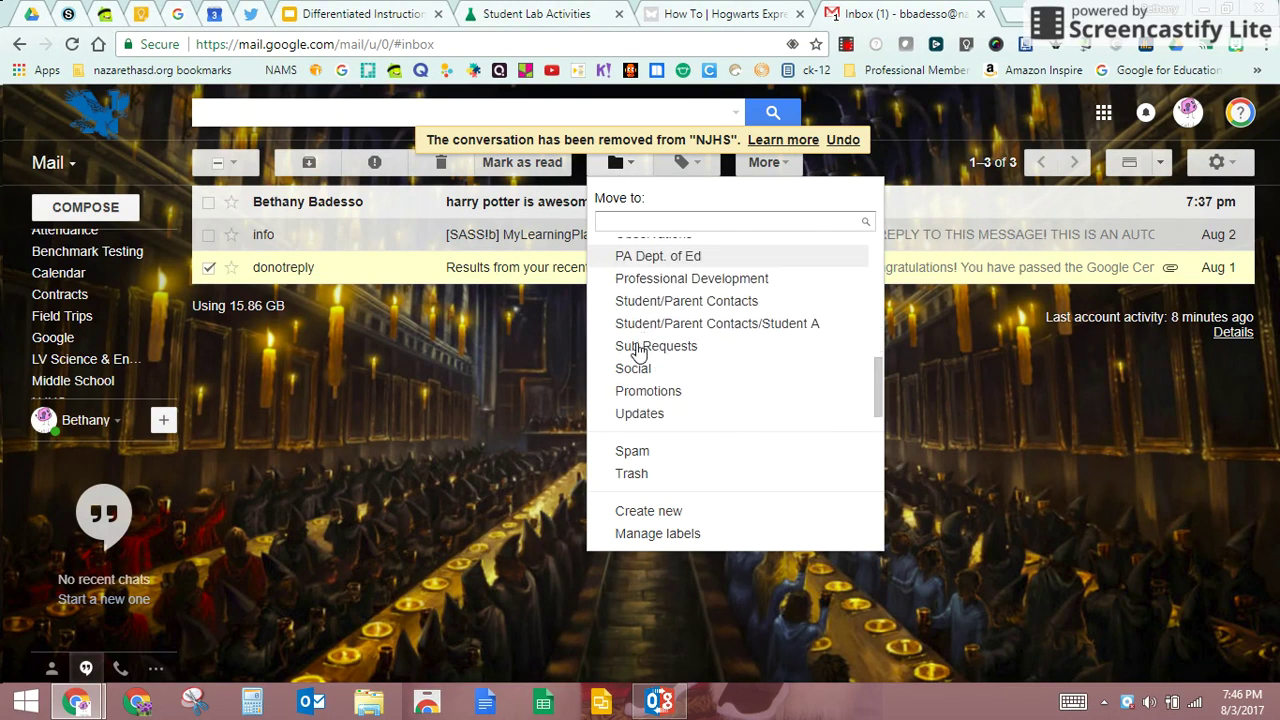
scroll(689, 390, up, 5)
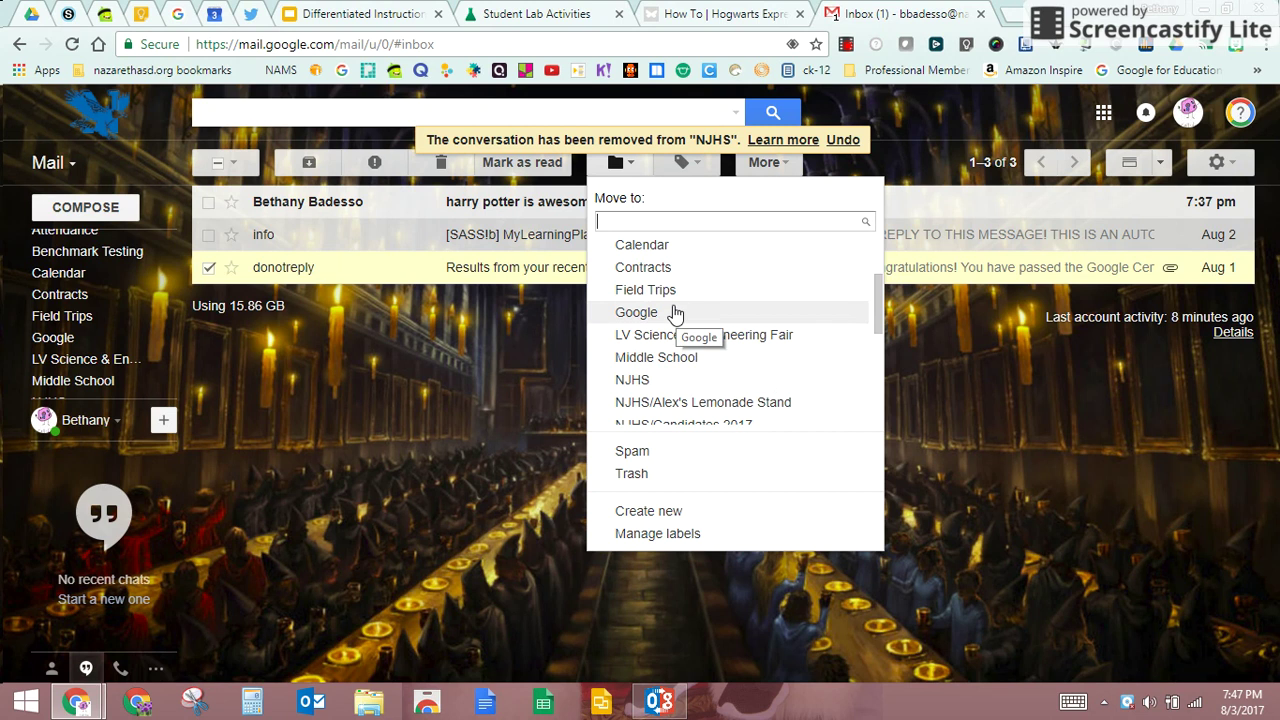
click(675, 314)
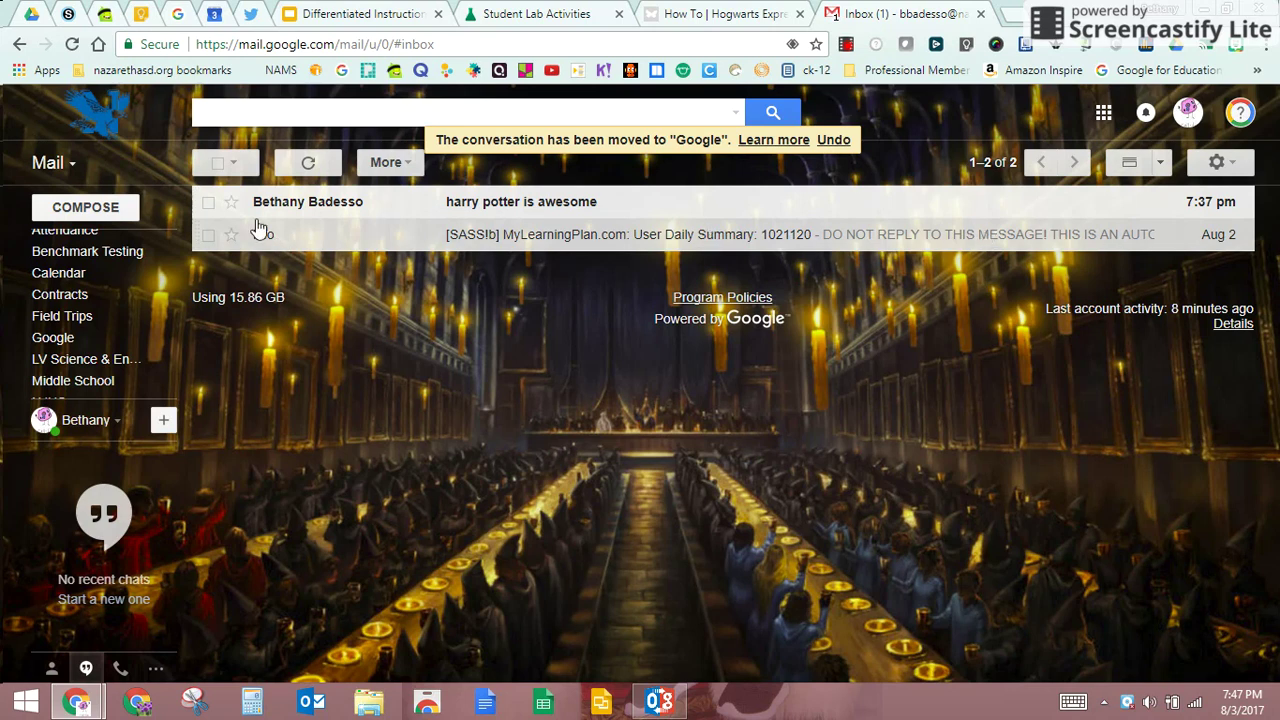
Select the MyLearningPlan.com User Daily Summary message and start creating a new label to move it to
click(208, 235)
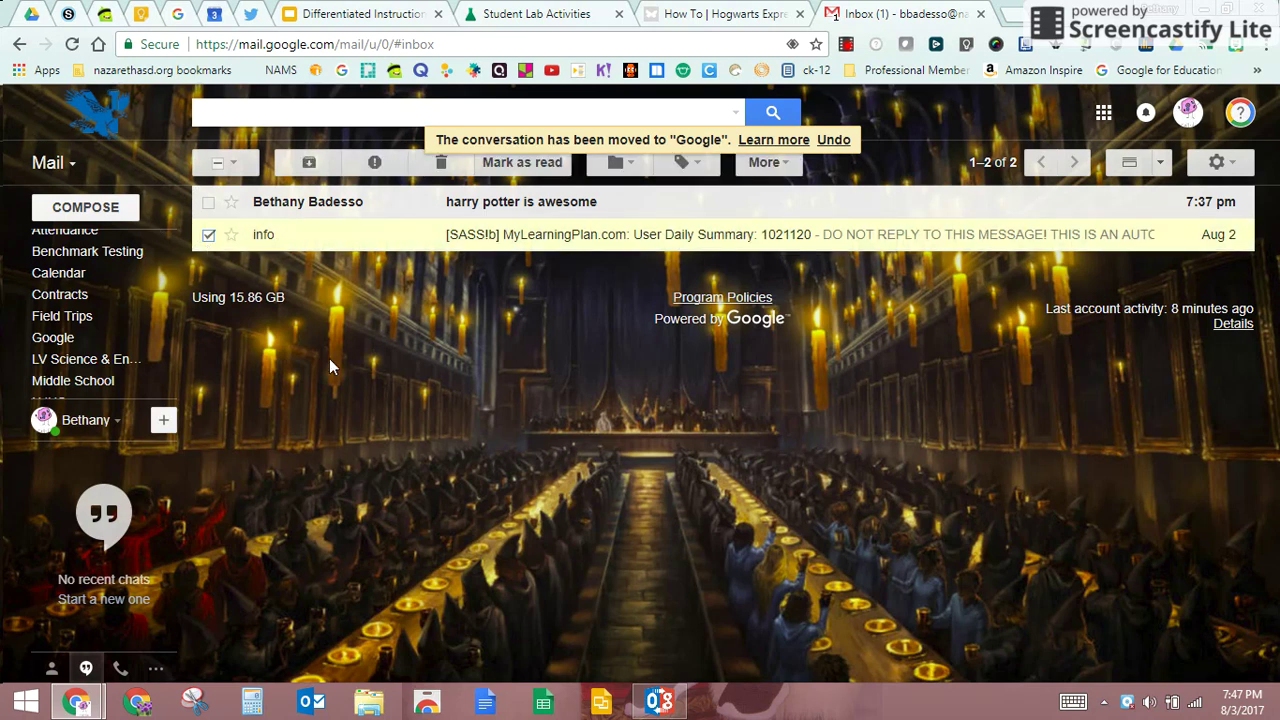
click(630, 165)
scroll(659, 350, down, 2)
scroll(659, 350, down, 3)
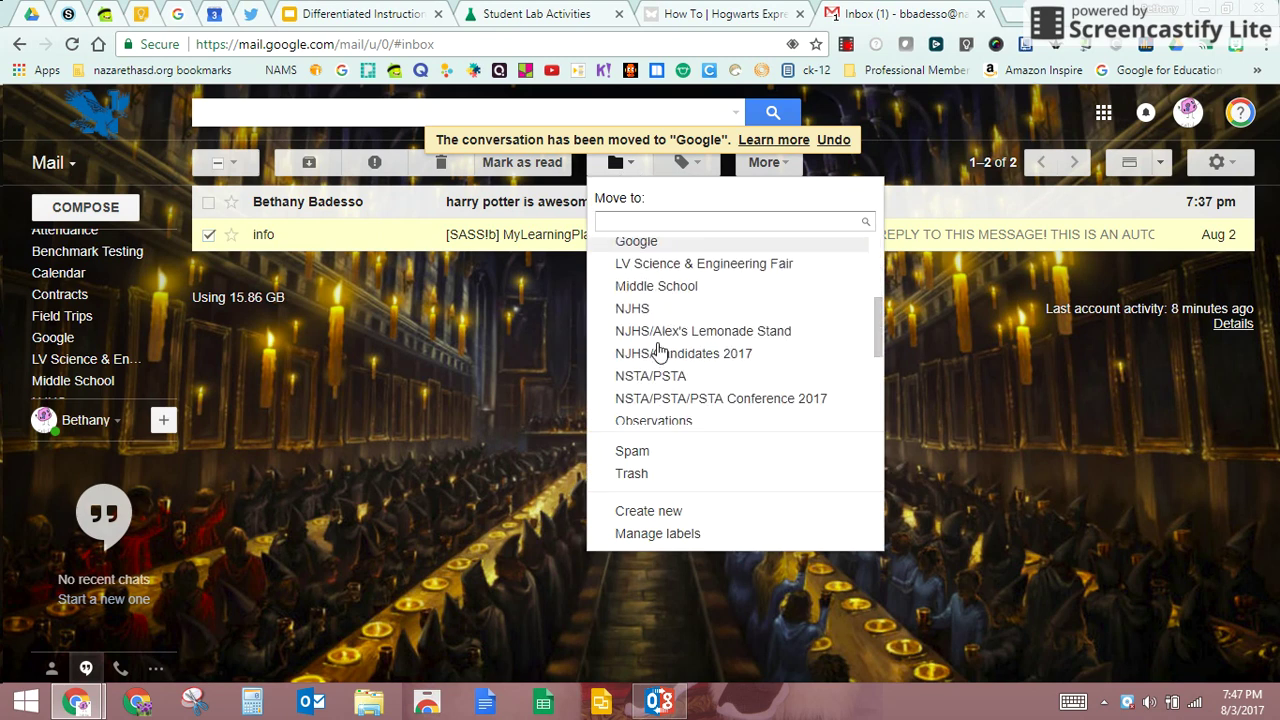
scroll(659, 350, down, 2)
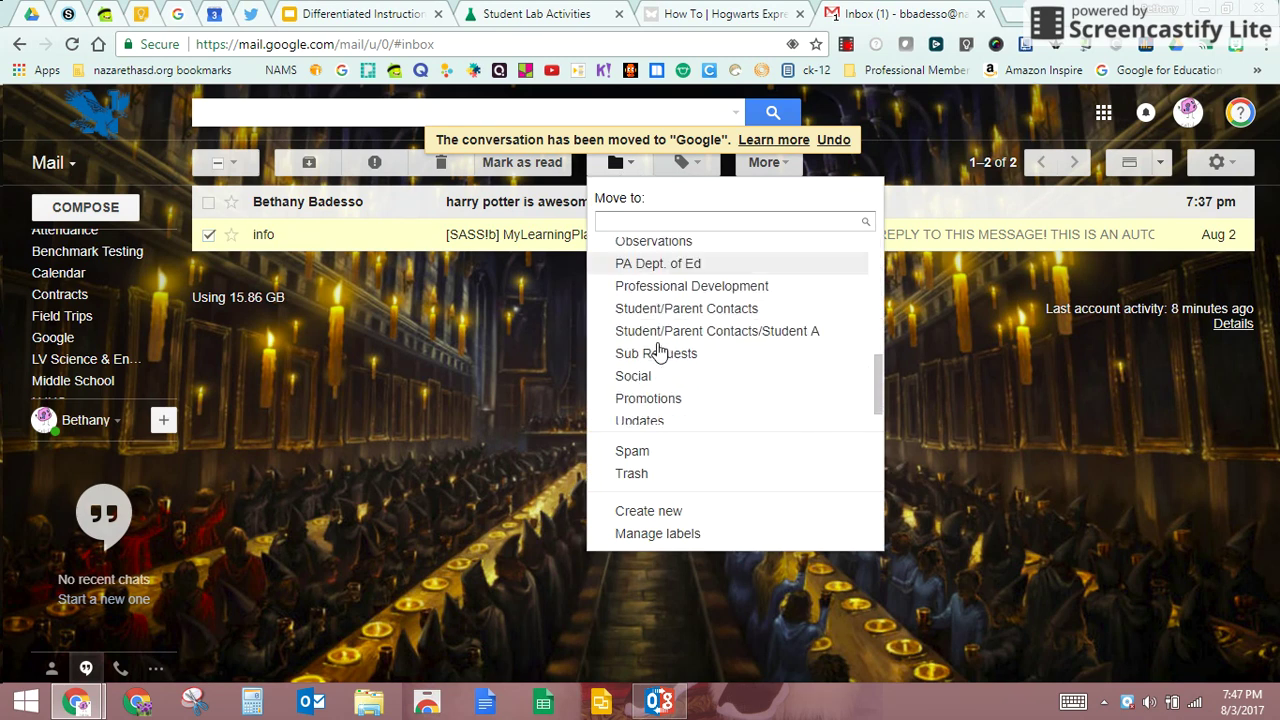
scroll(682, 400, up, 2)
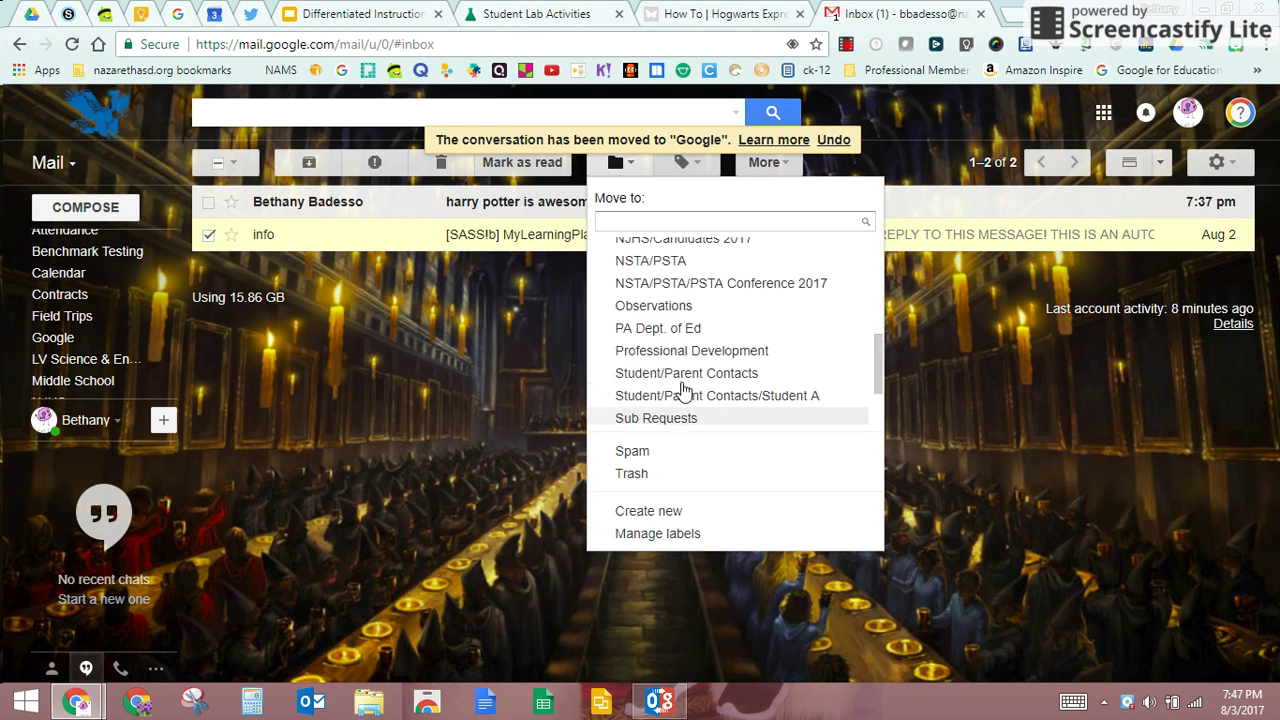
scroll(686, 371, down, 2)
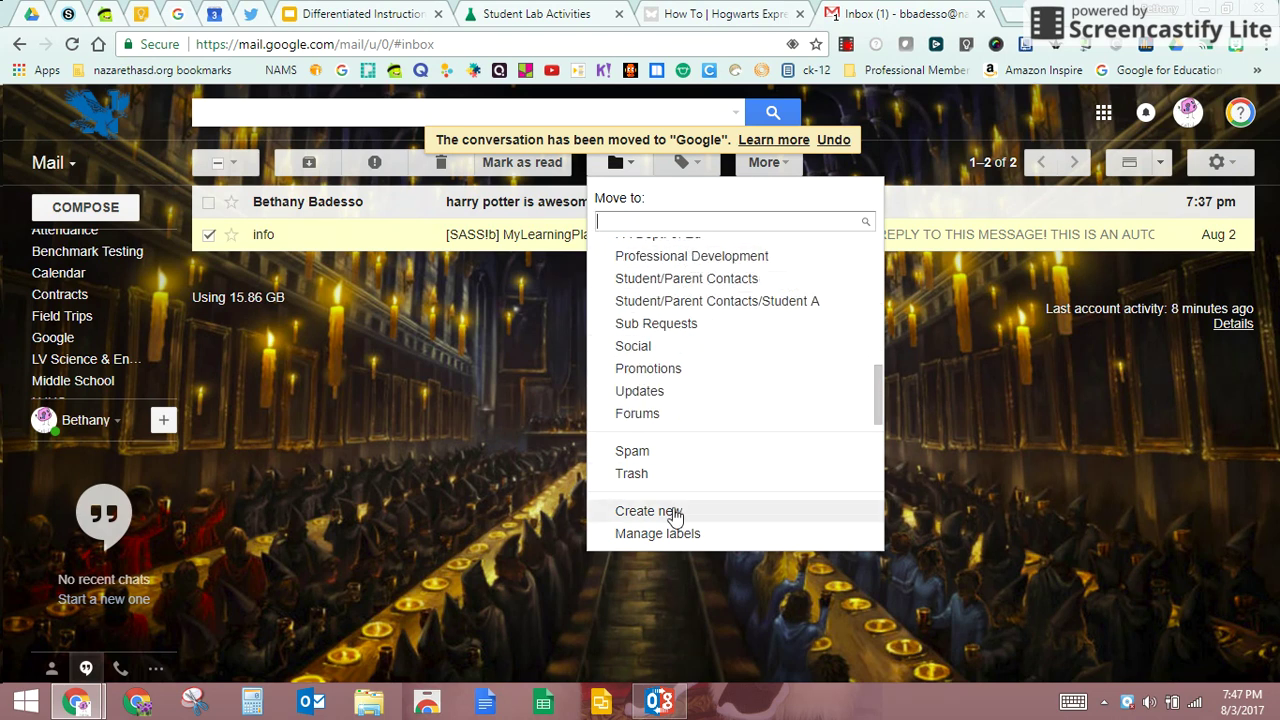
click(673, 513)
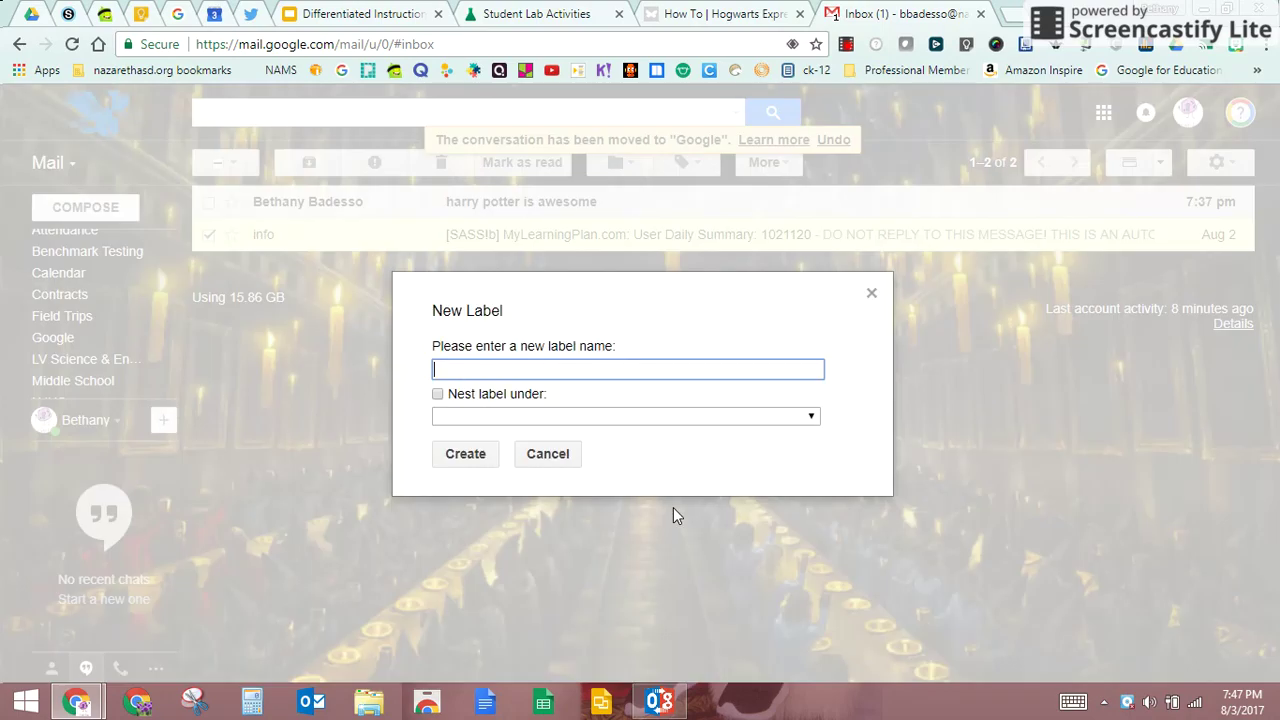
Name the new label My Learning Plan, nest it under Professional Development and create it
text(My Learning Plan)
click(437, 394)
click(474, 418)
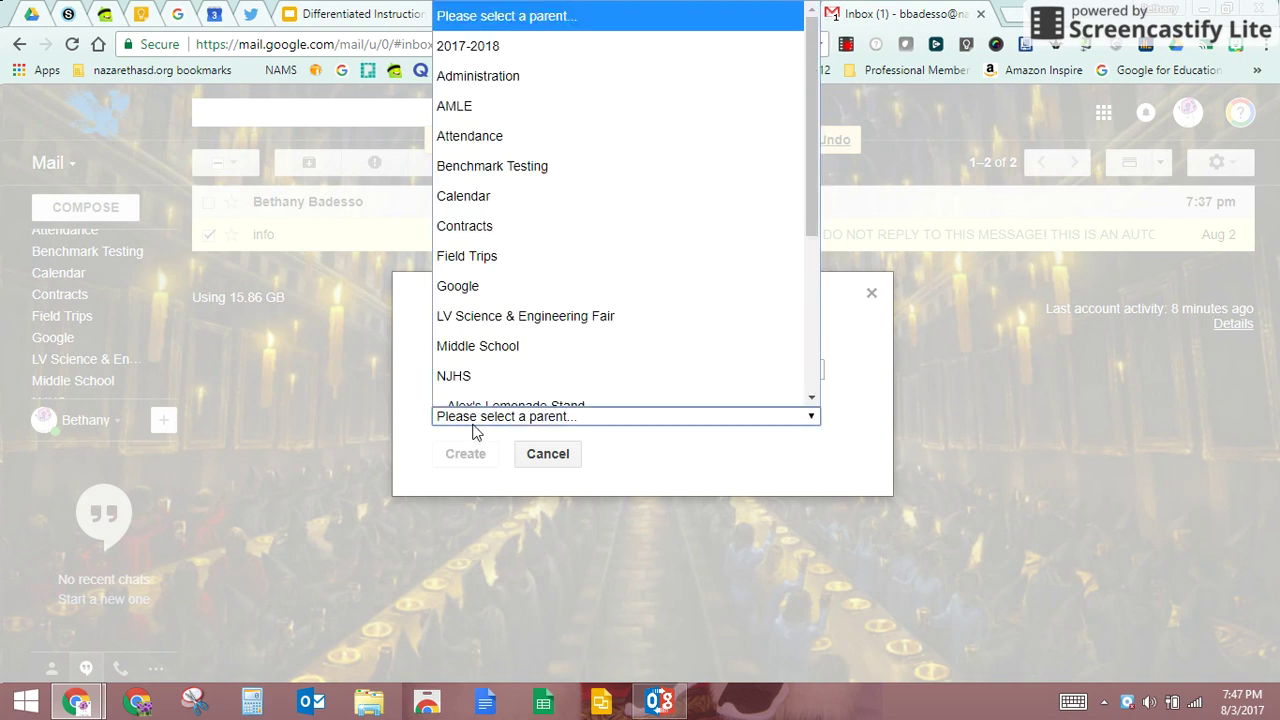
scroll(527, 278, down, 3)
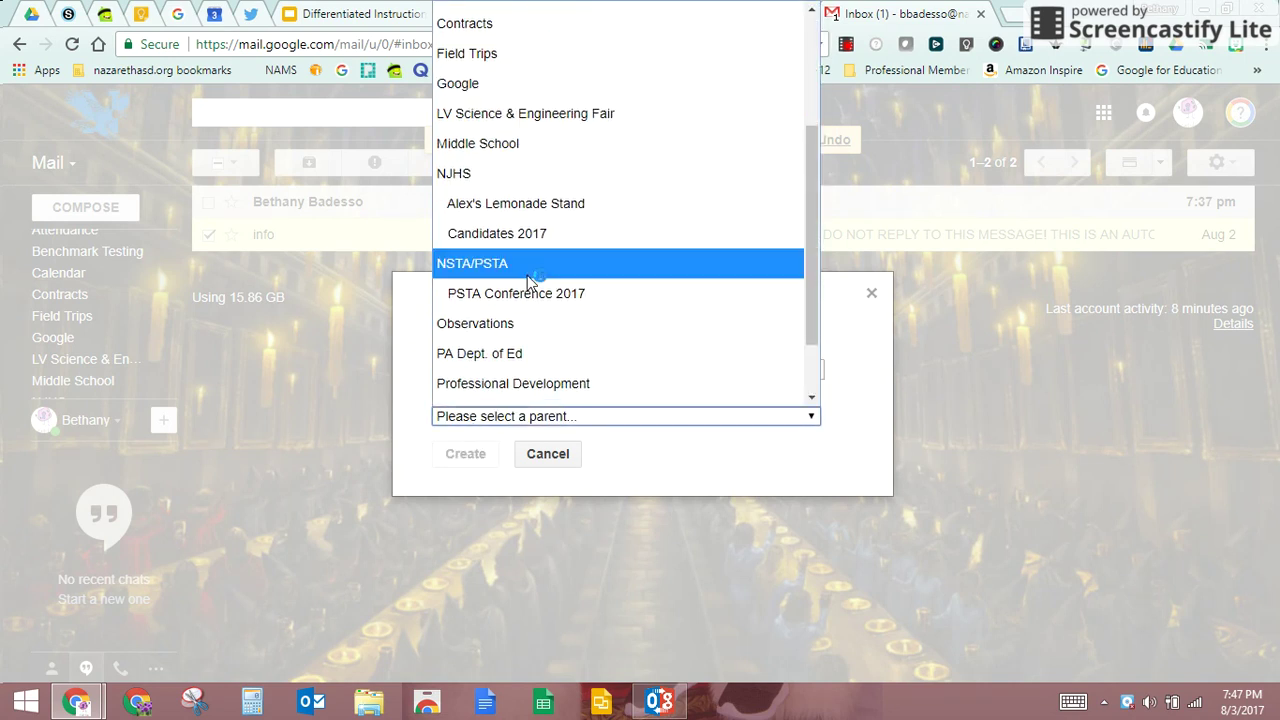
click(531, 300)
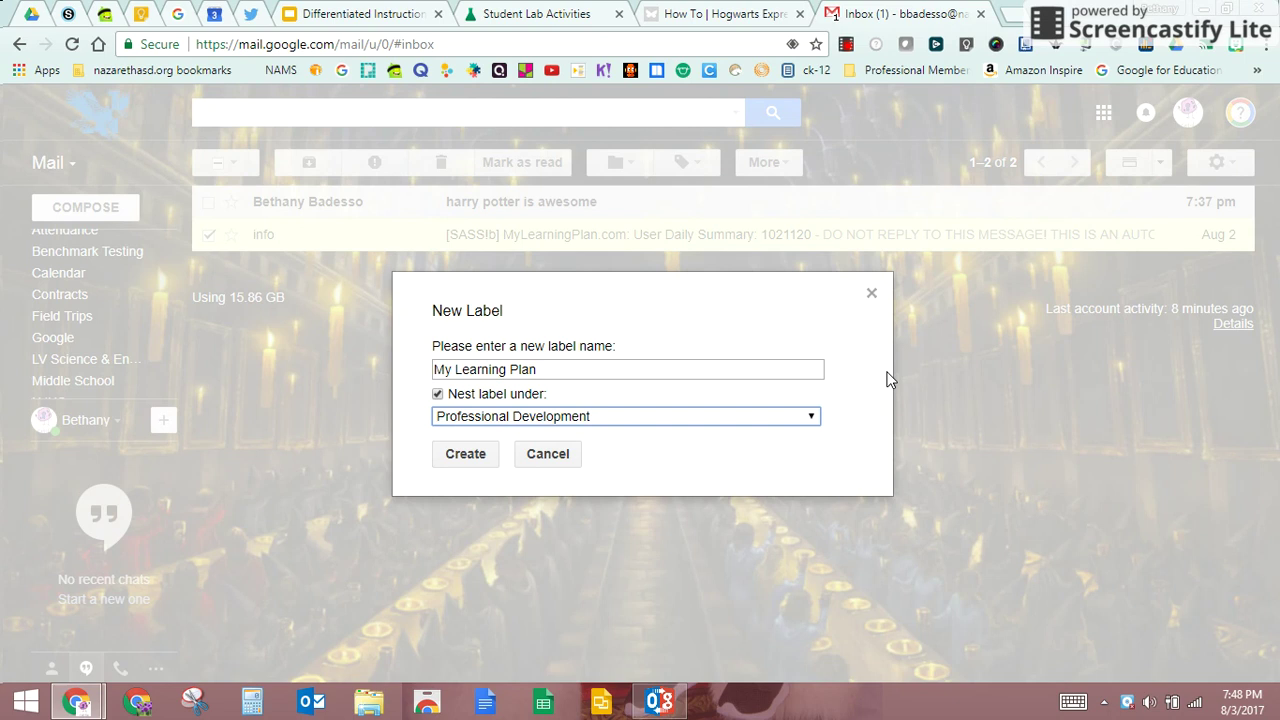
click(466, 454)
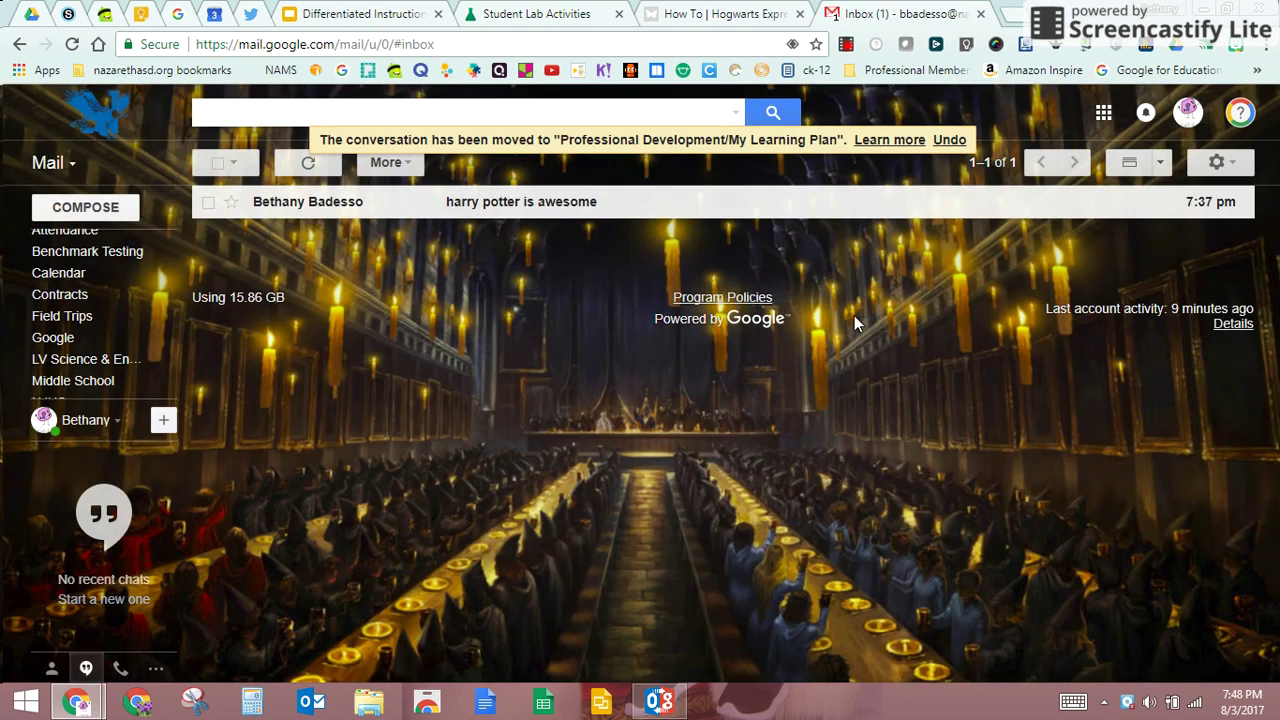
Open the "harry potter is awesome" message to read it and return to the inbox
mouse_move(42, 338)
click(527, 200)
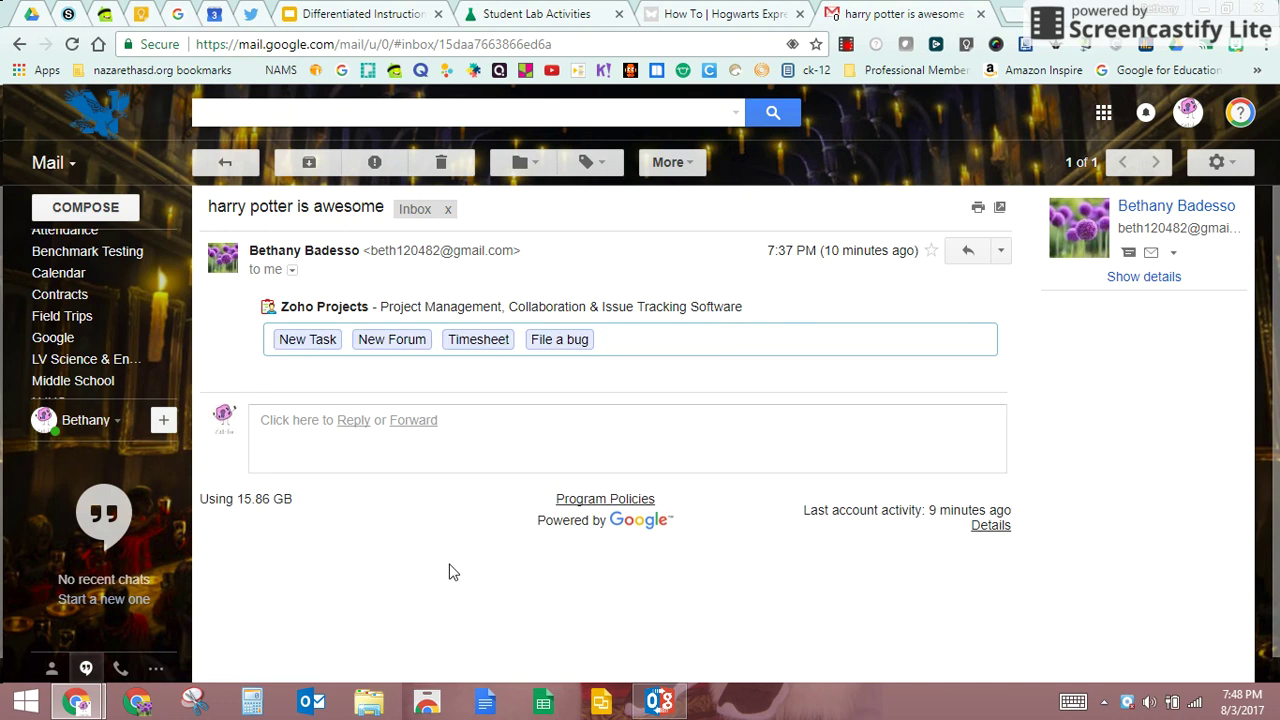
click(226, 162)
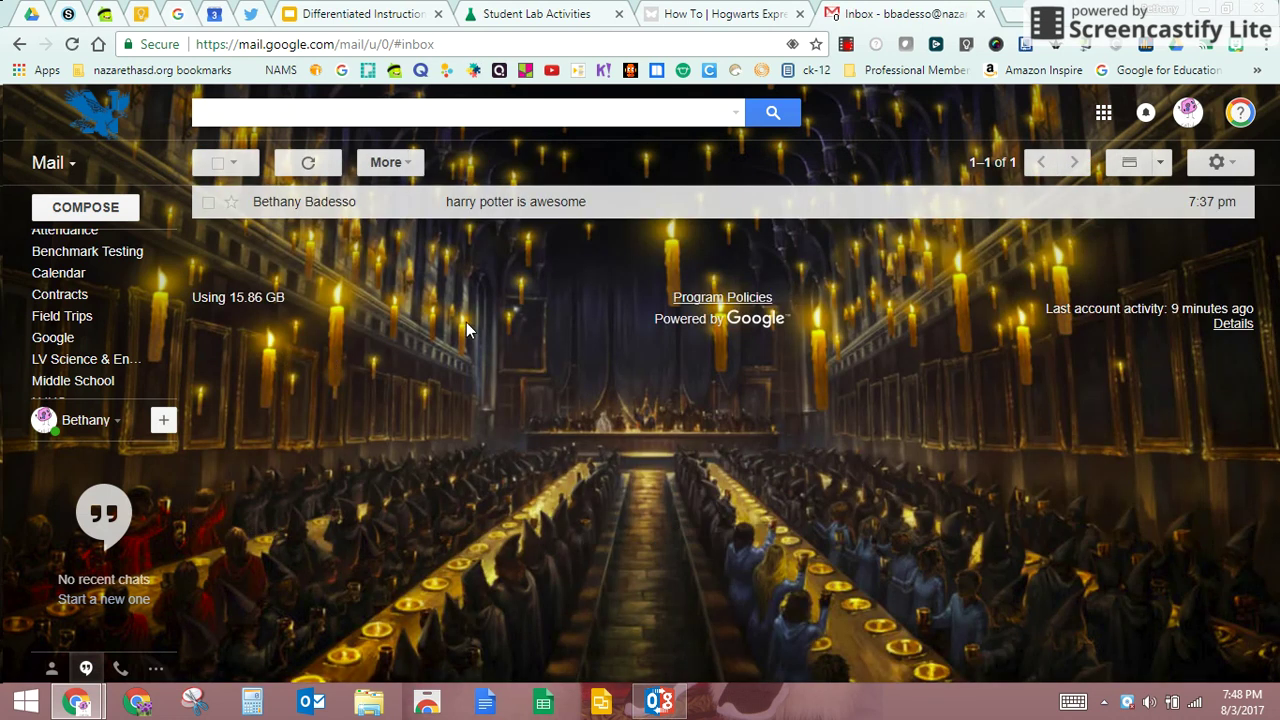
Move the "harry potter is awesome" message out of the inbox to a newly created label named Harry Potter
click(208, 203)
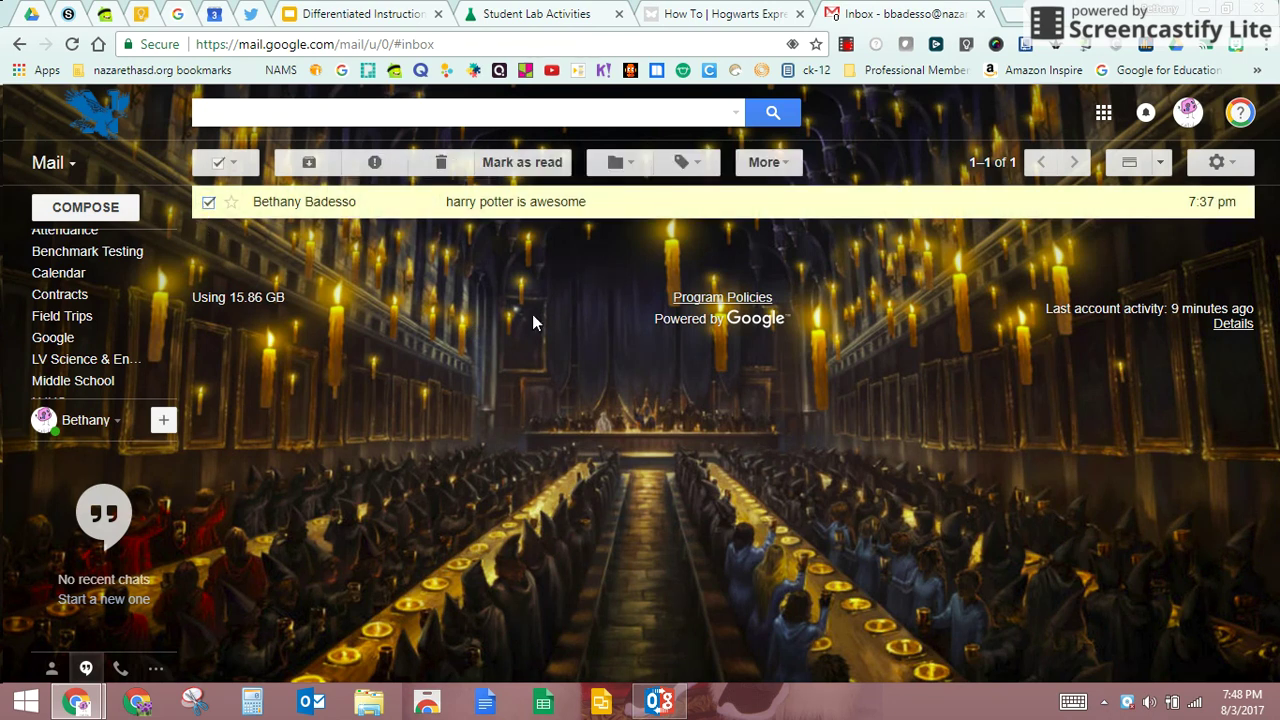
click(622, 162)
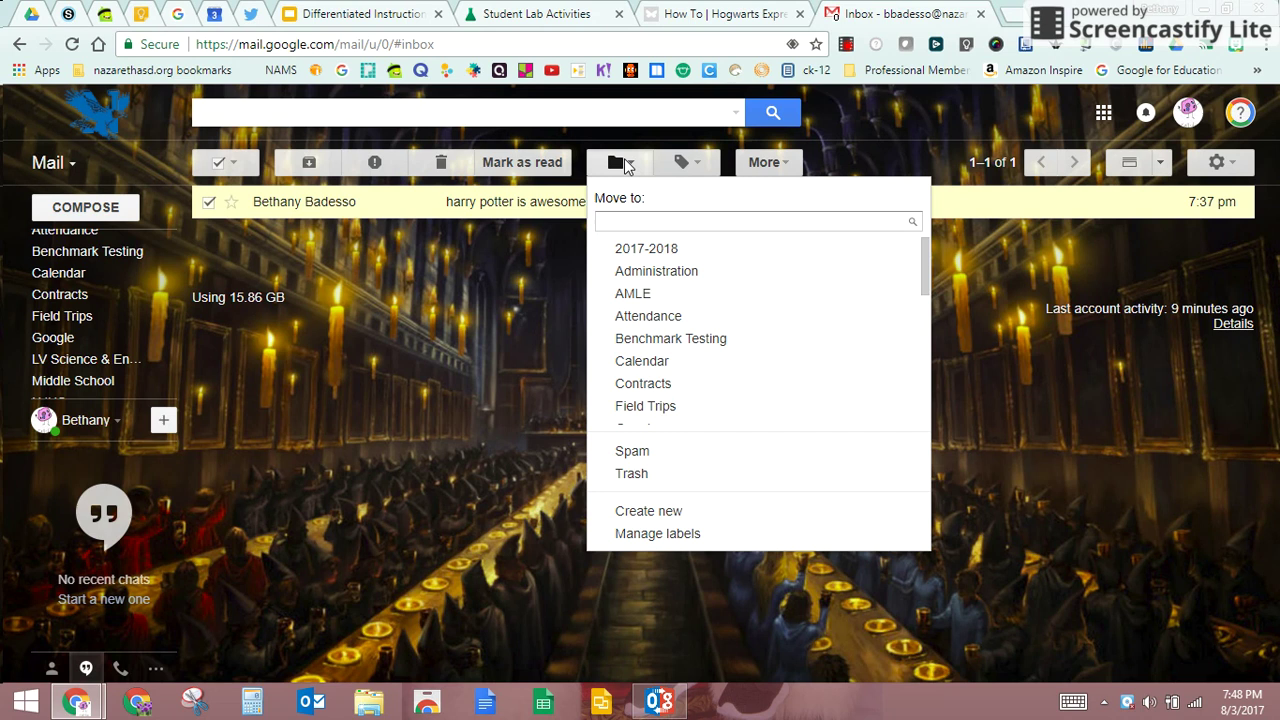
scroll(648, 412, down, 1)
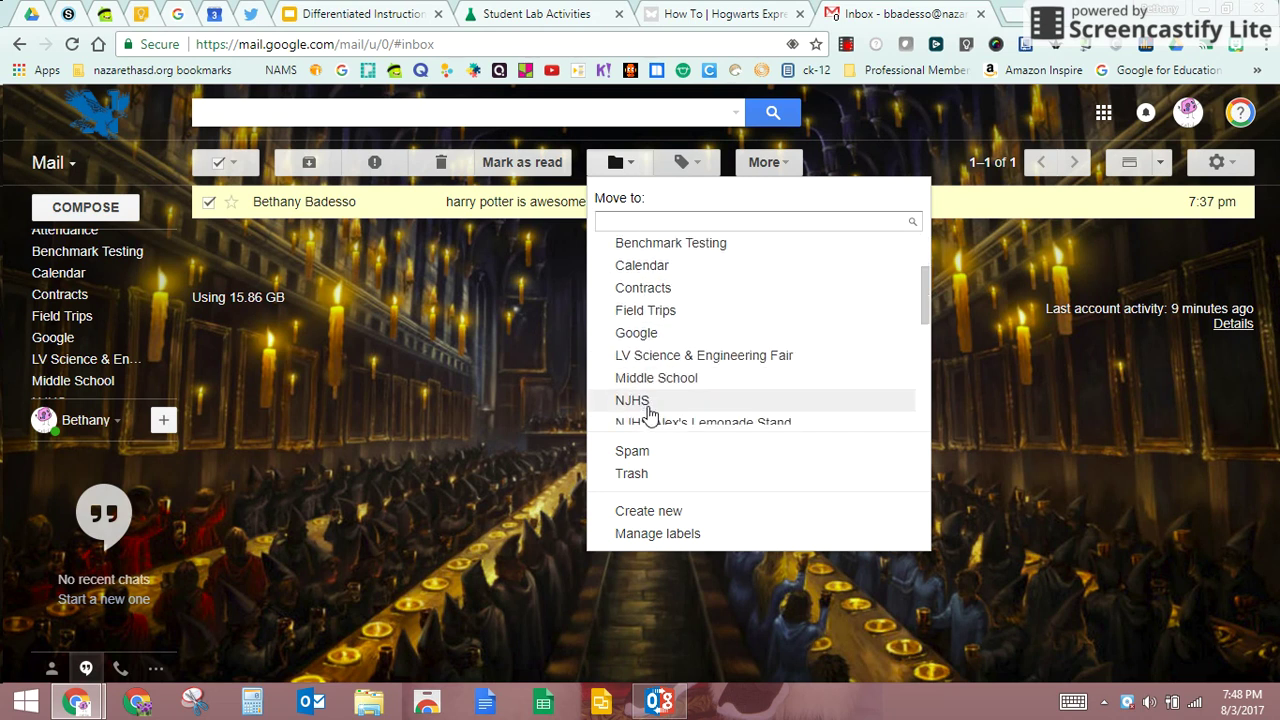
scroll(648, 412, down, 5)
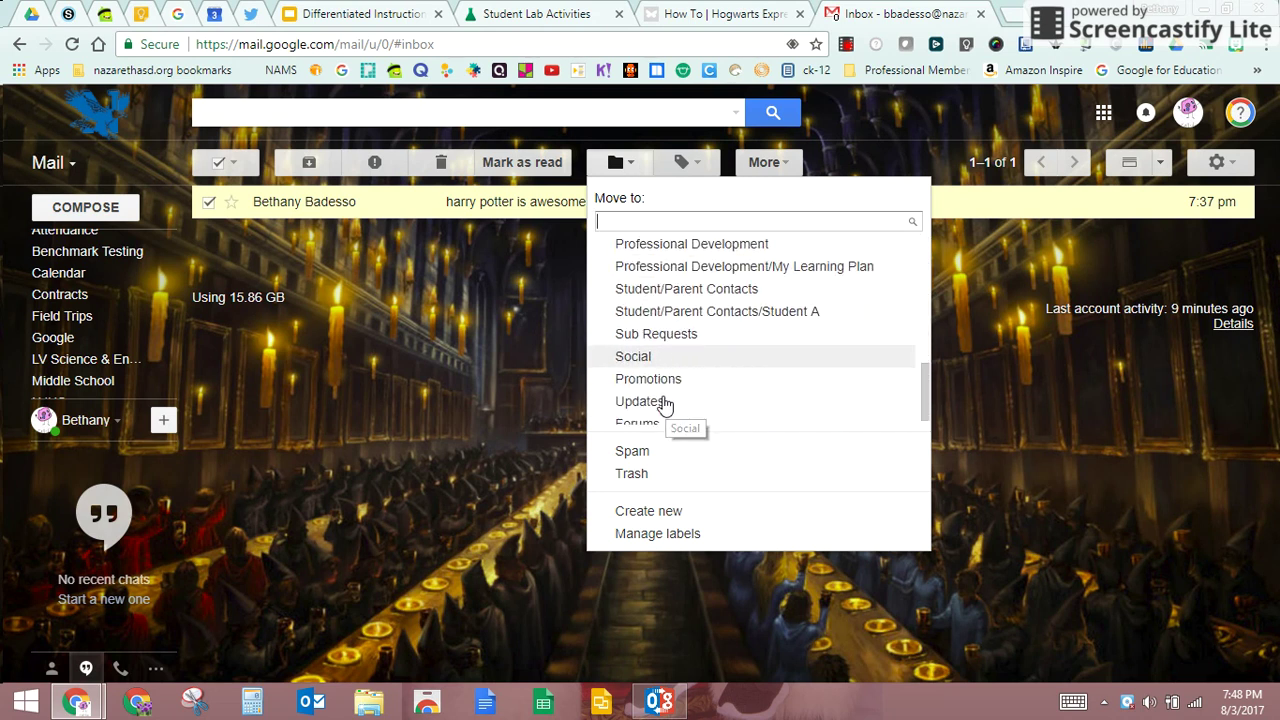
scroll(666, 405, up, 6)
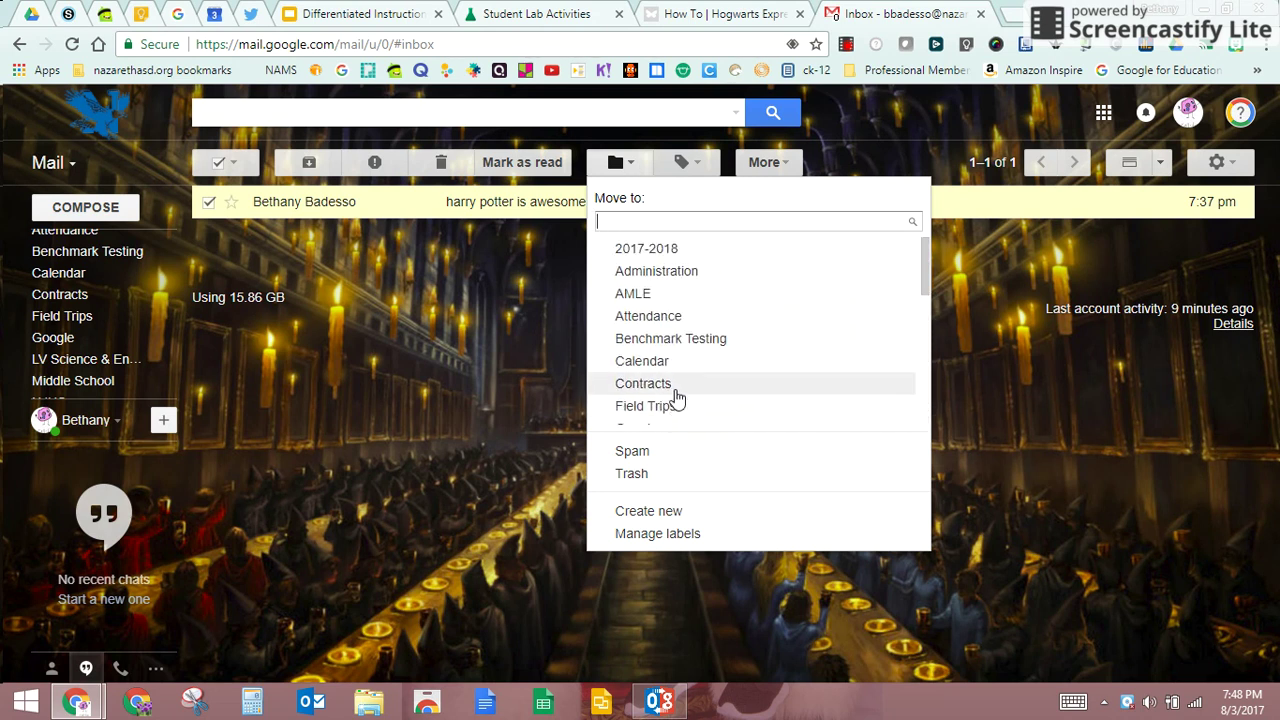
click(649, 511)
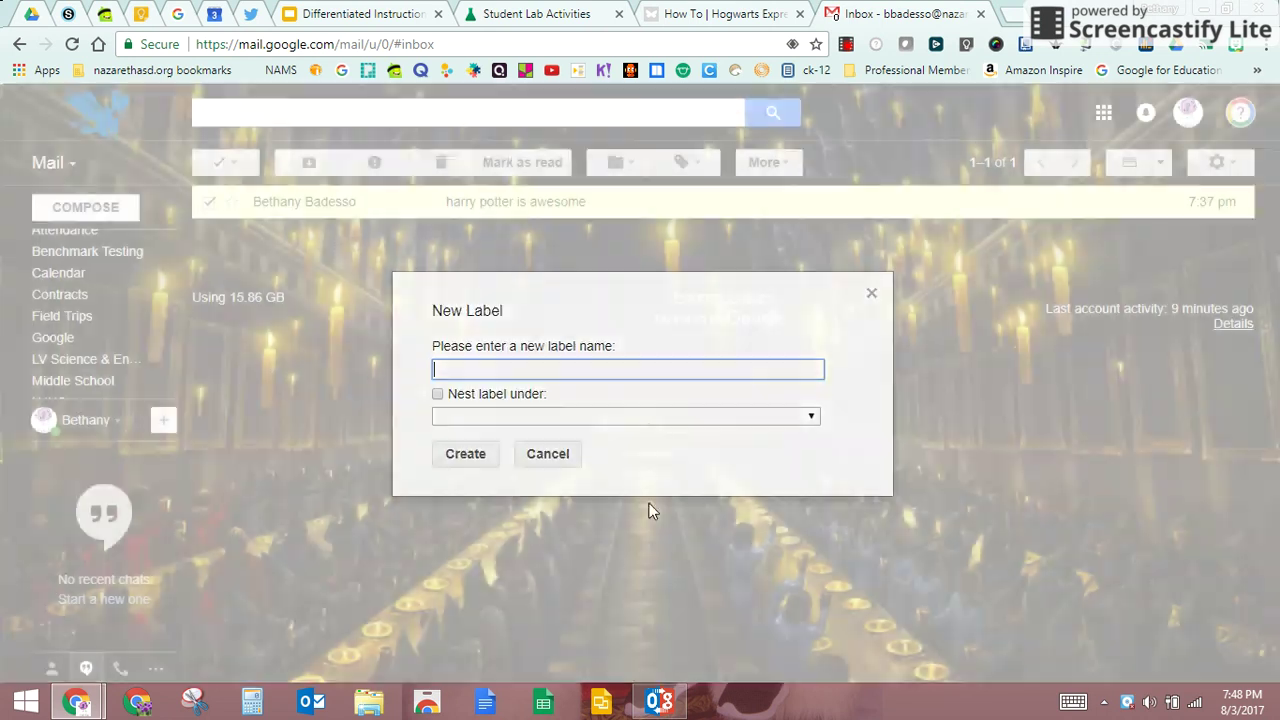
text(Harry )
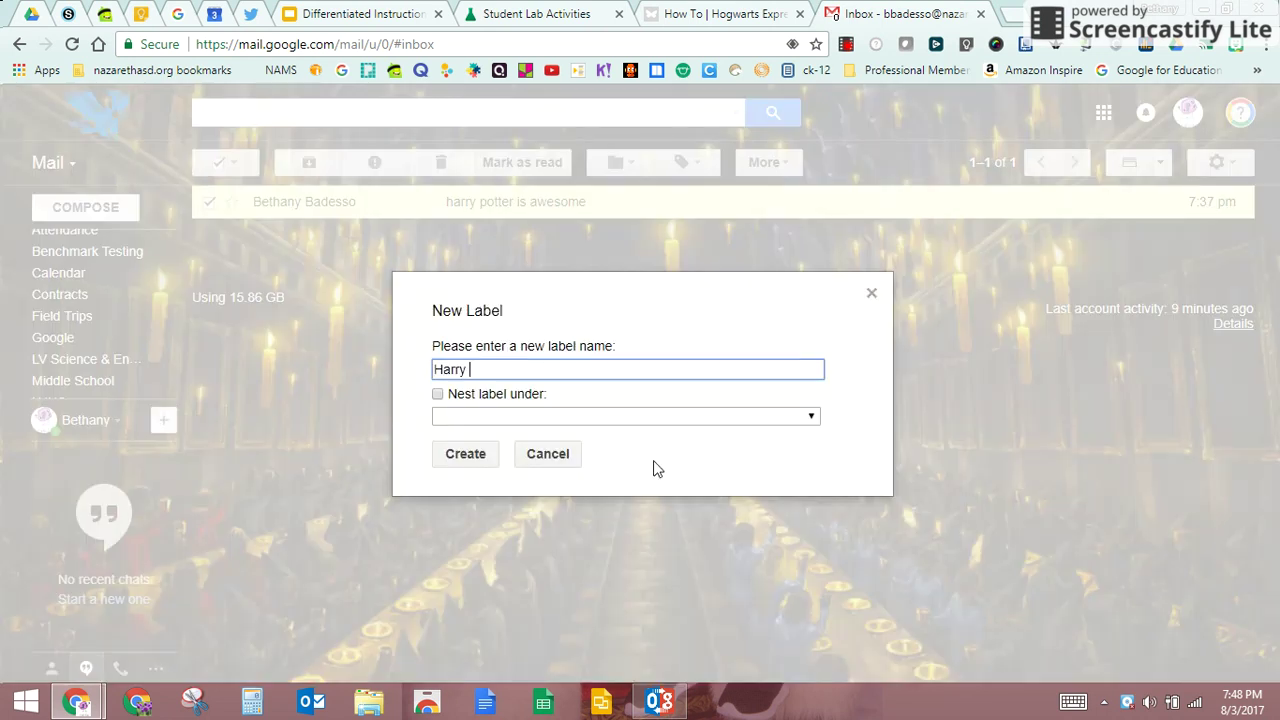
text(Potter)
click(460, 452)
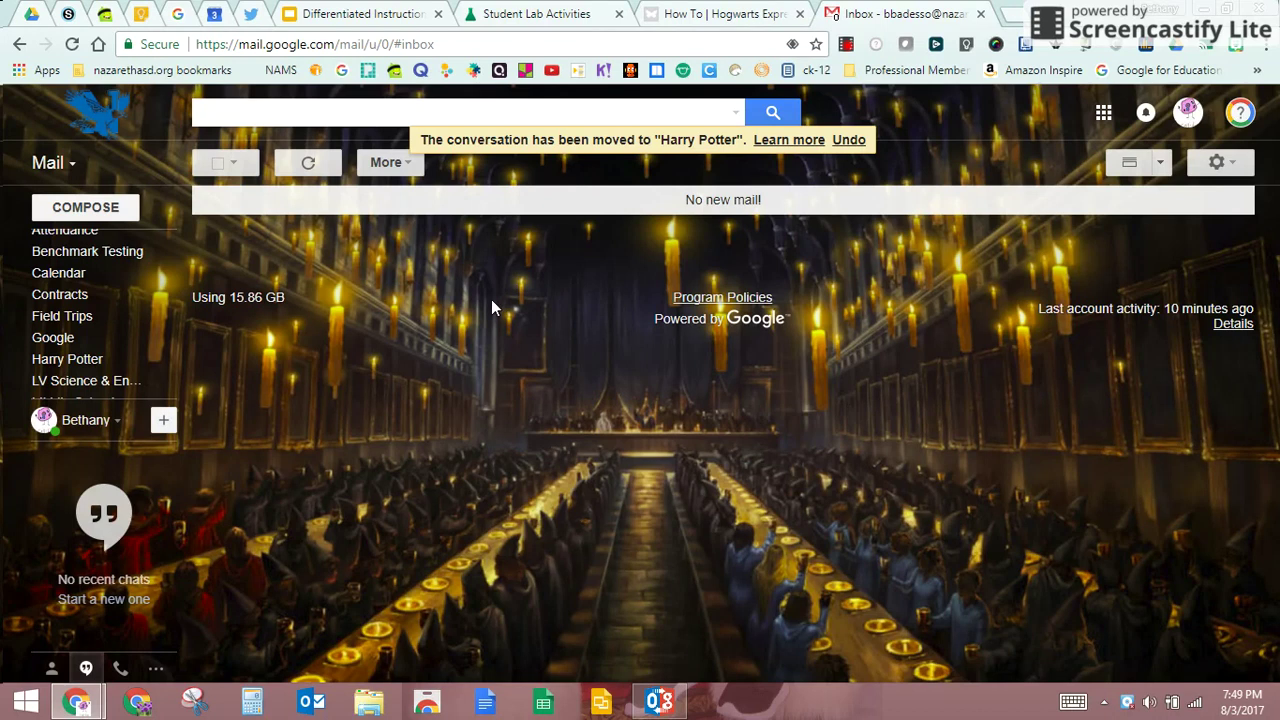
Compose a new message to the first contact suggested for "St" and give it the subject Yoyoyo
click(84, 208)
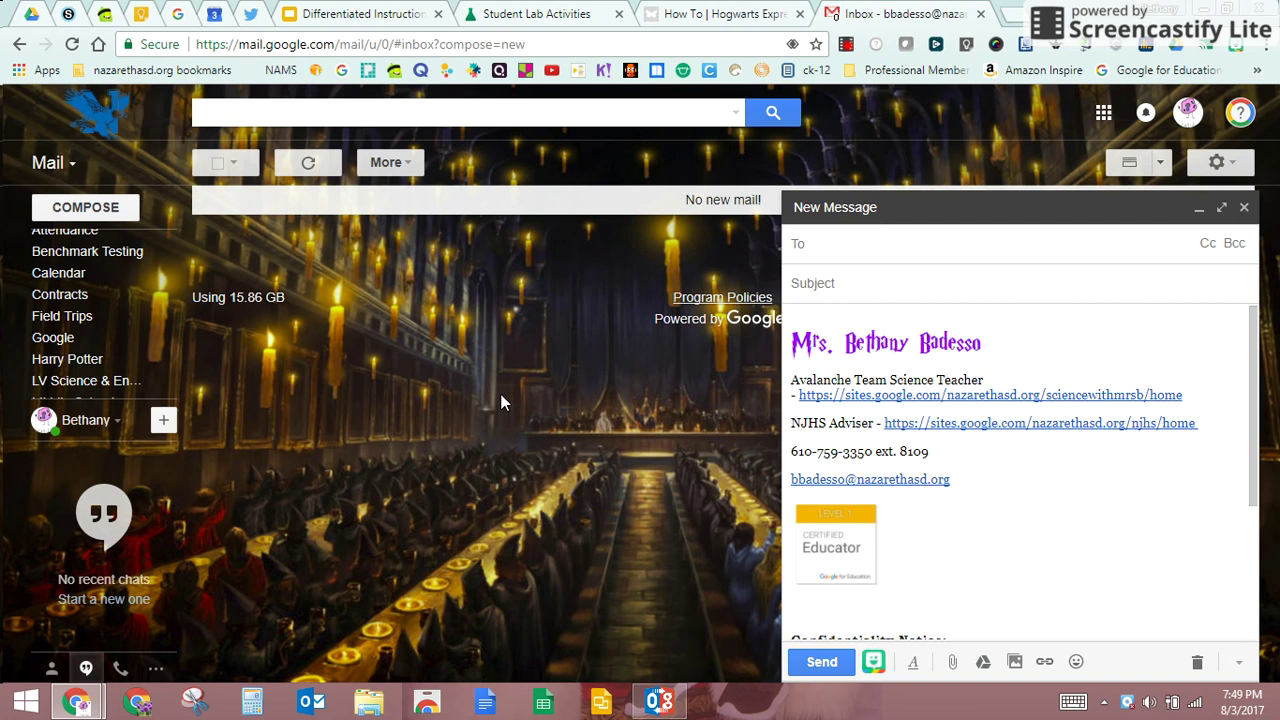
text(St)
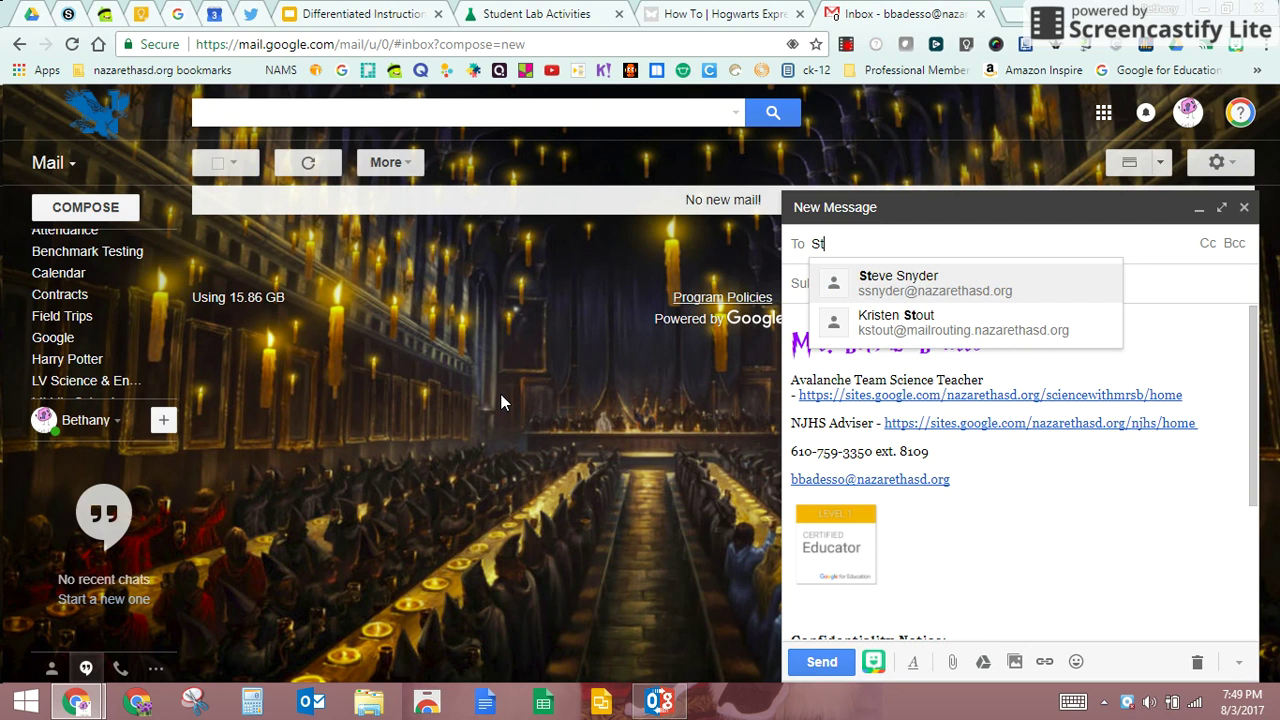
key(Return)
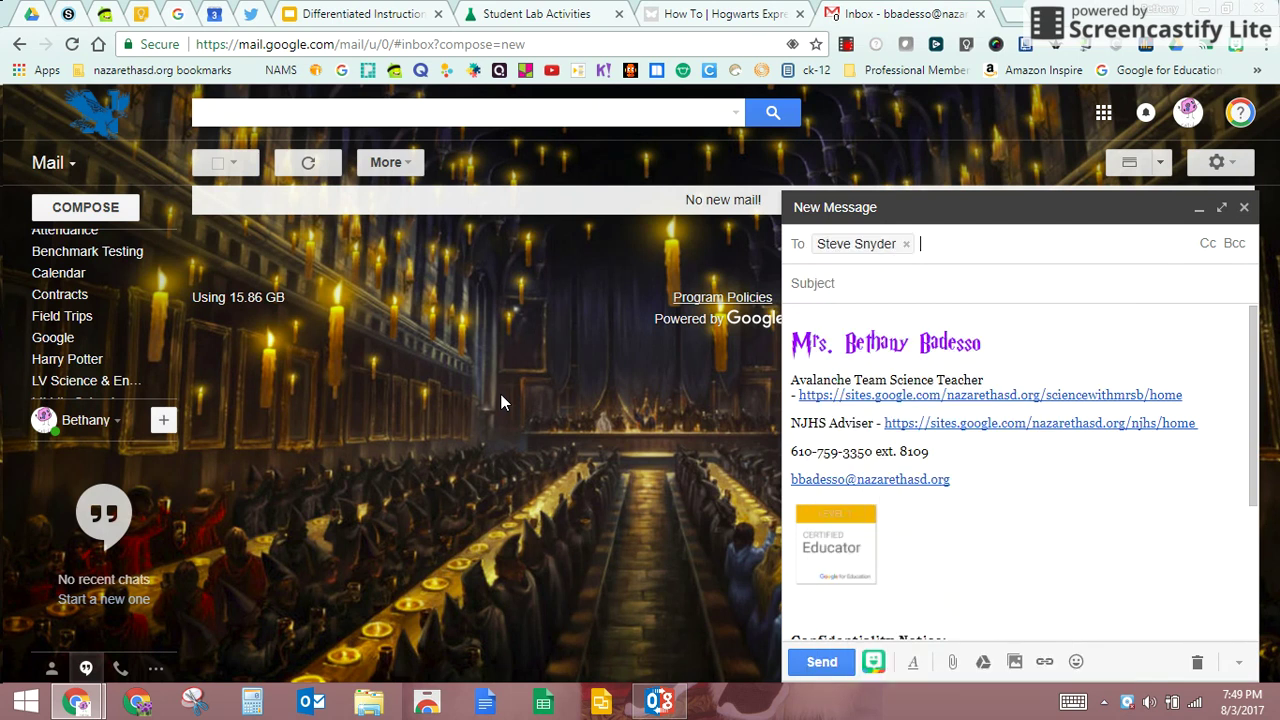
click(884, 283)
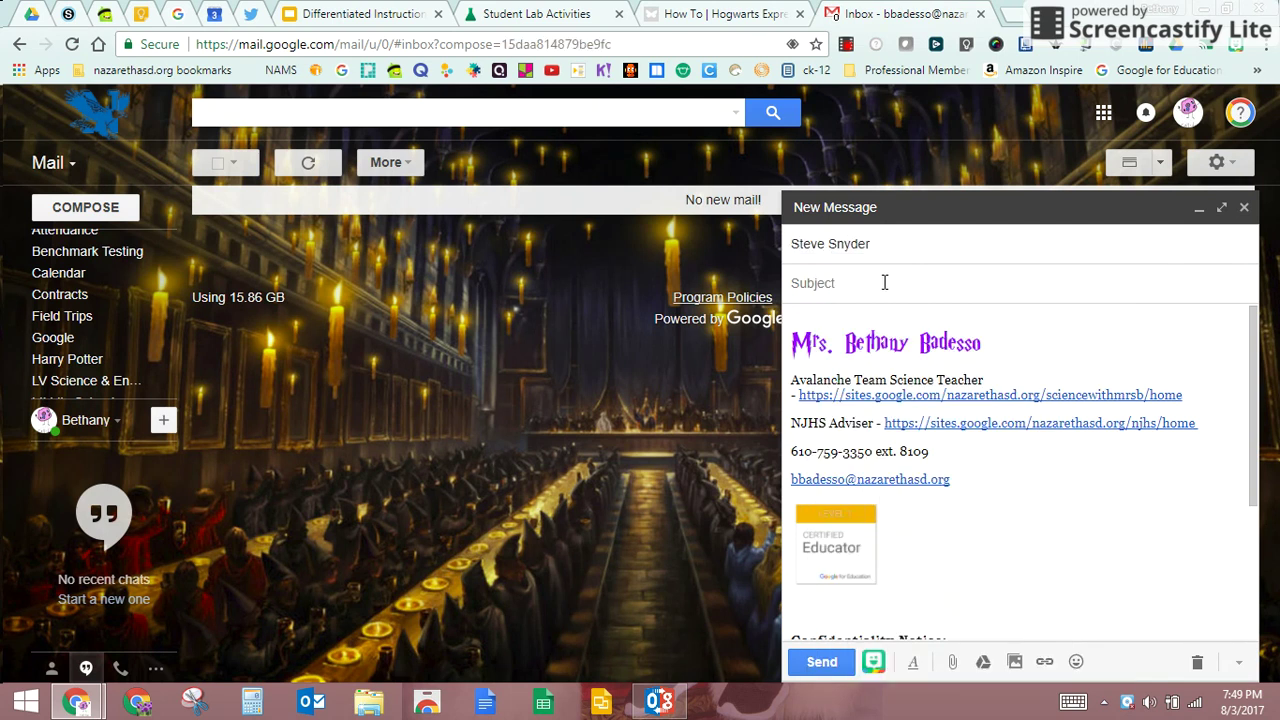
text(Yoyoyo)
Add a line above the signature in the message body and write "What's up!" there
click(832, 316)
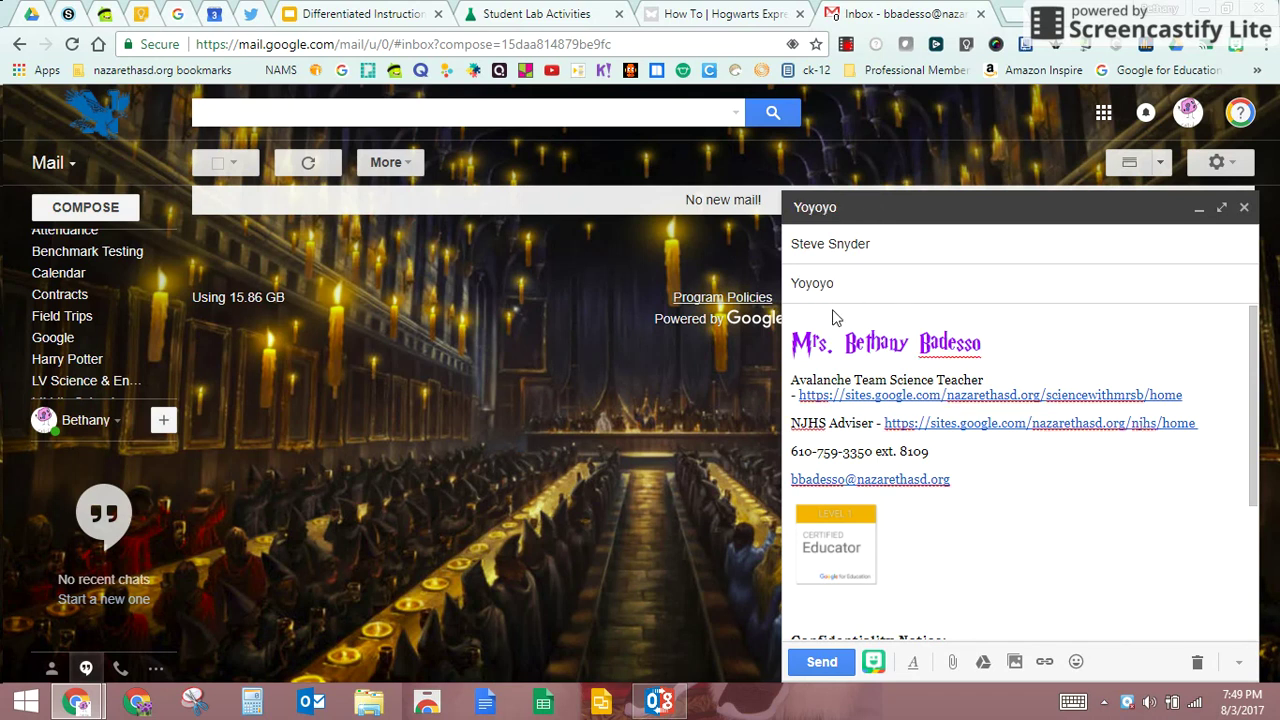
key(Return)
key(Up)
text(W)
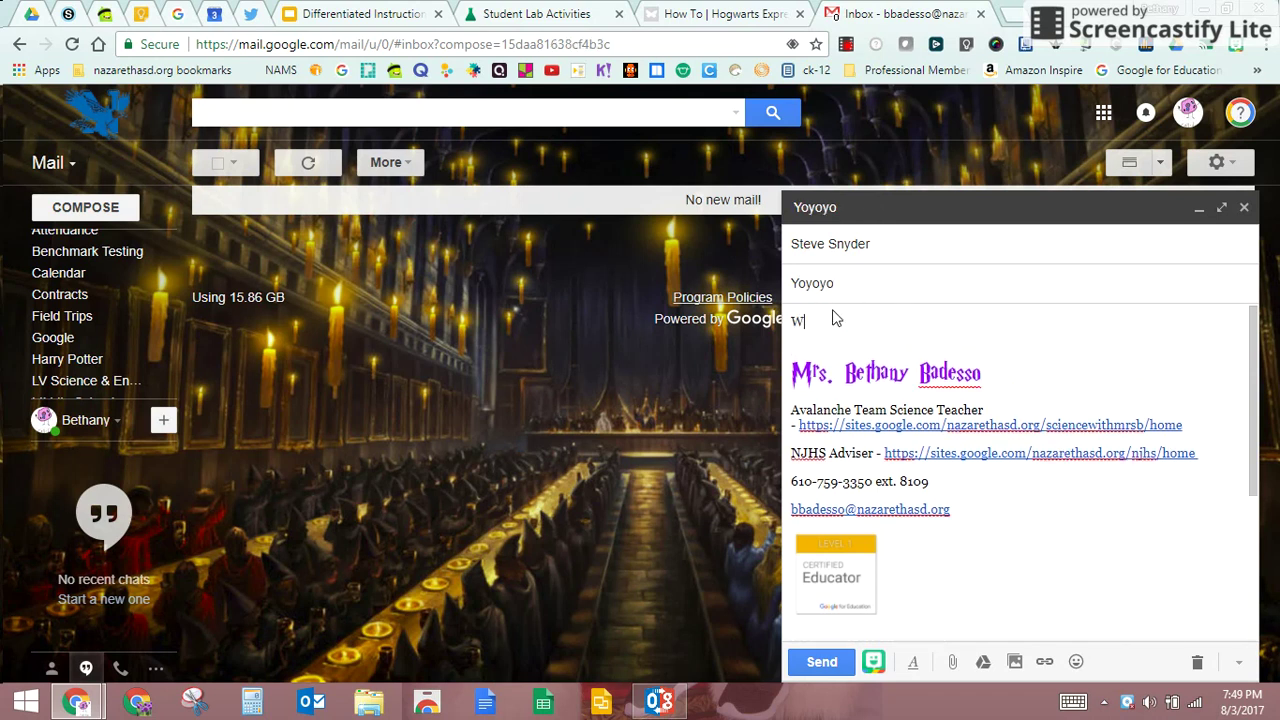
text(hat's up!)
Show the message's text formatting options and hide them again
click(913, 664)
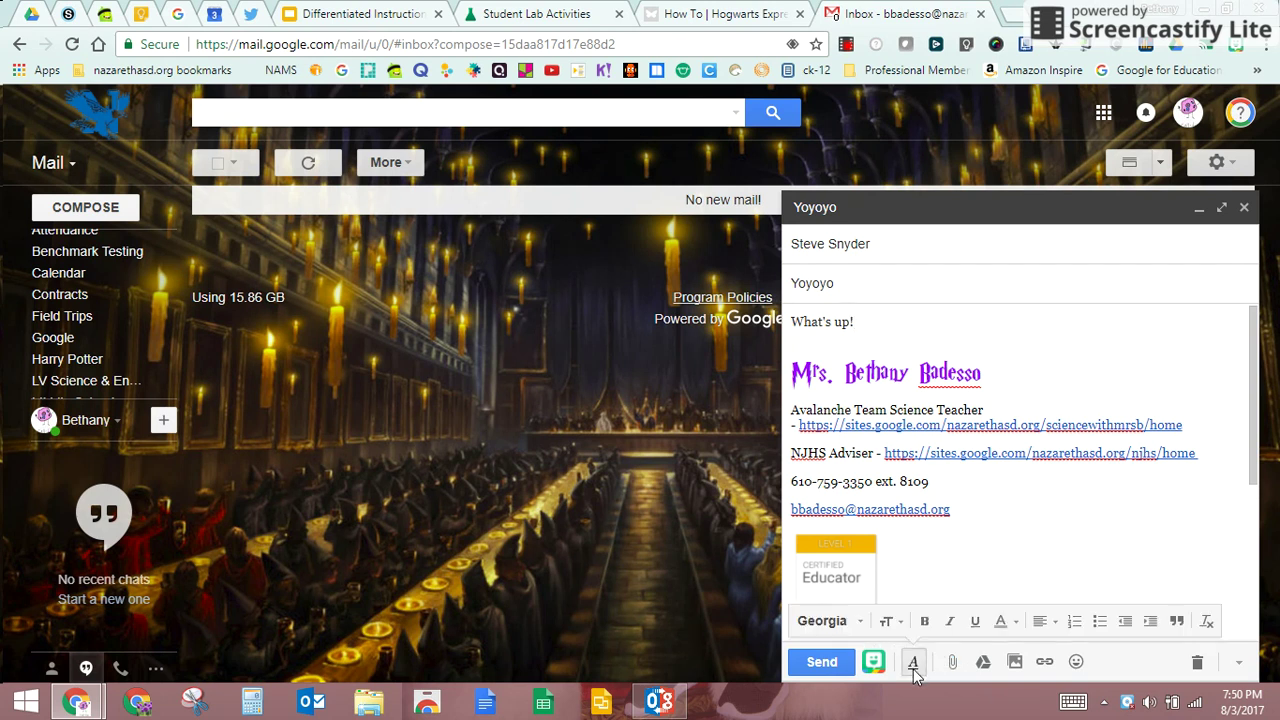
click(1065, 543)
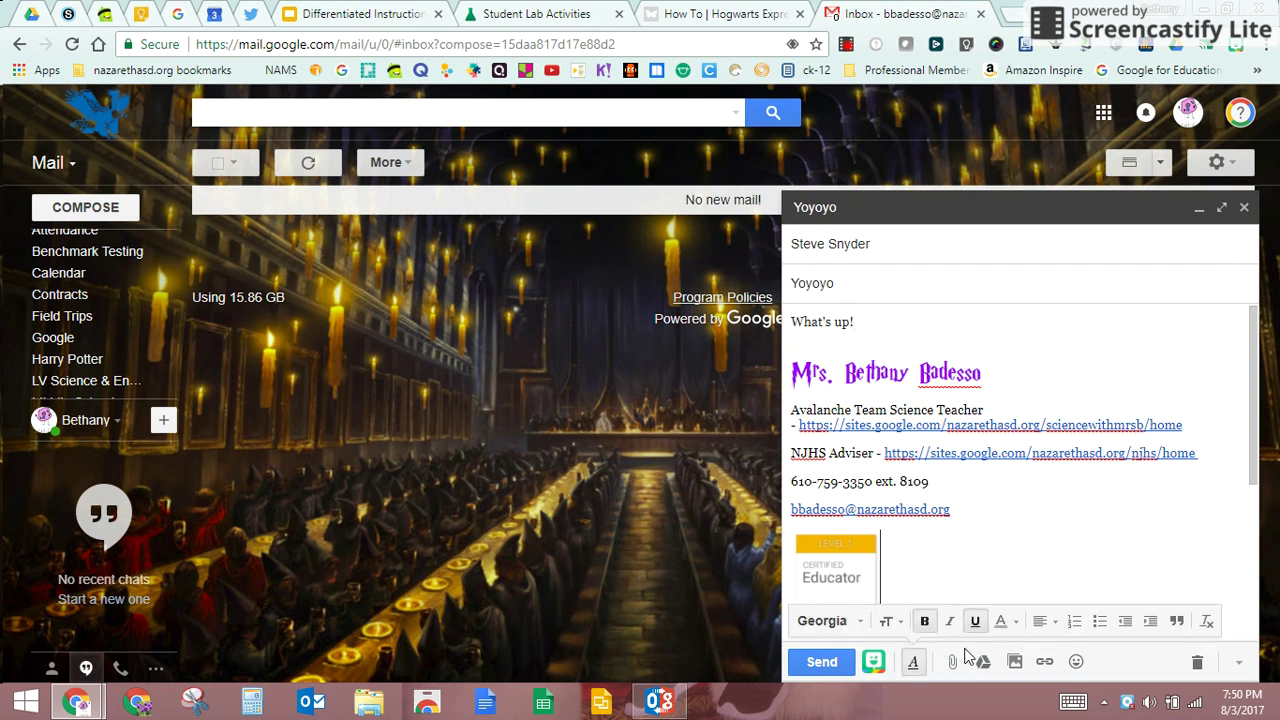
click(913, 662)
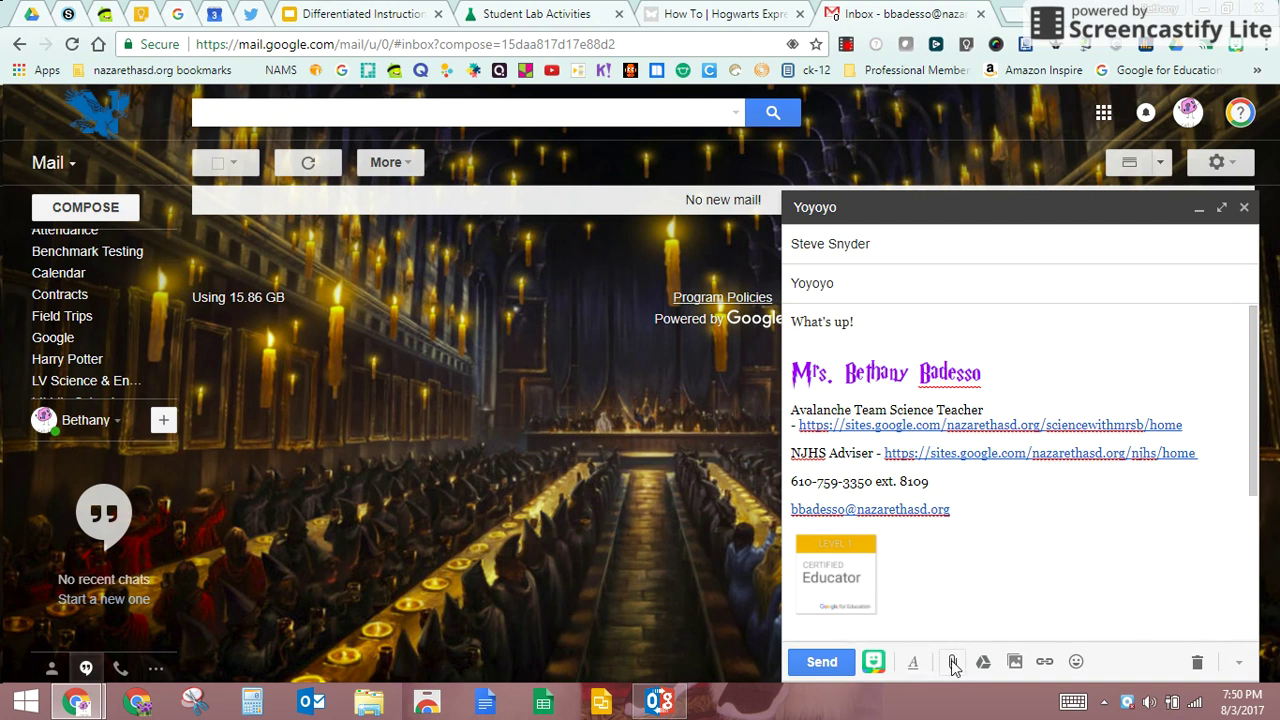
View the file attachment dialog and the Google Drive file picker, closing each without adding a file
click(952, 662)
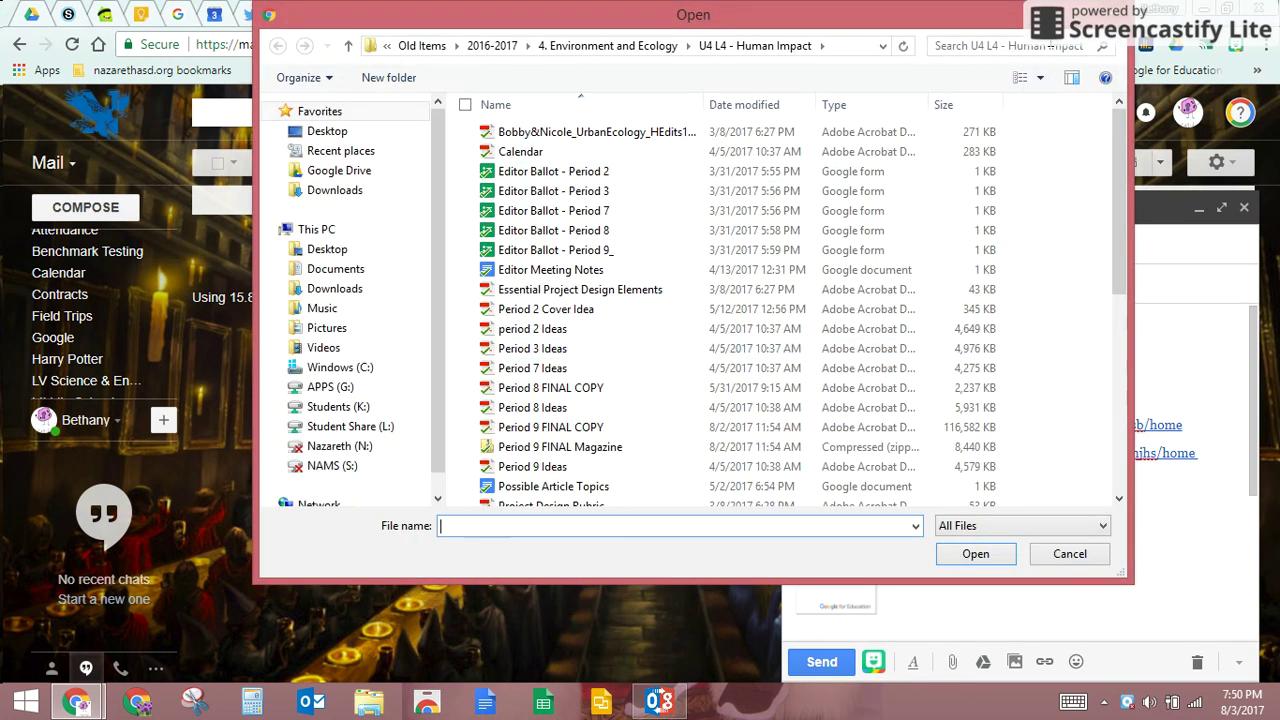
click(1113, 16)
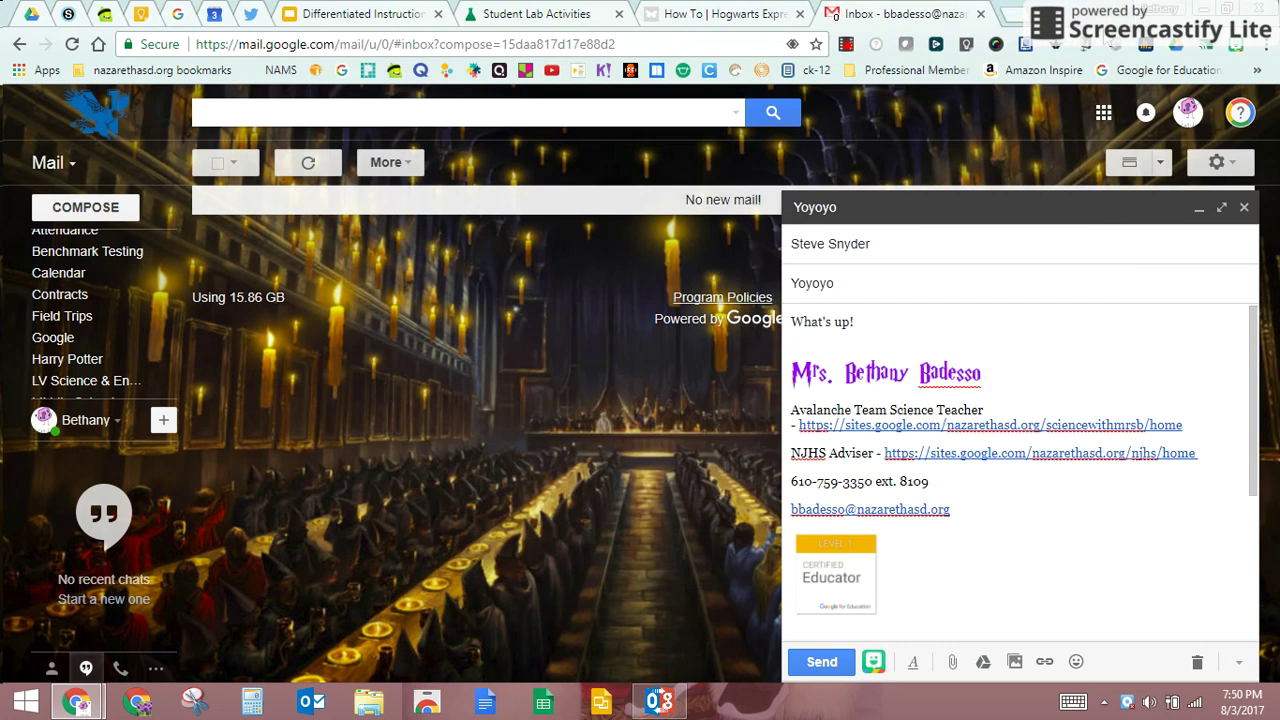
click(983, 662)
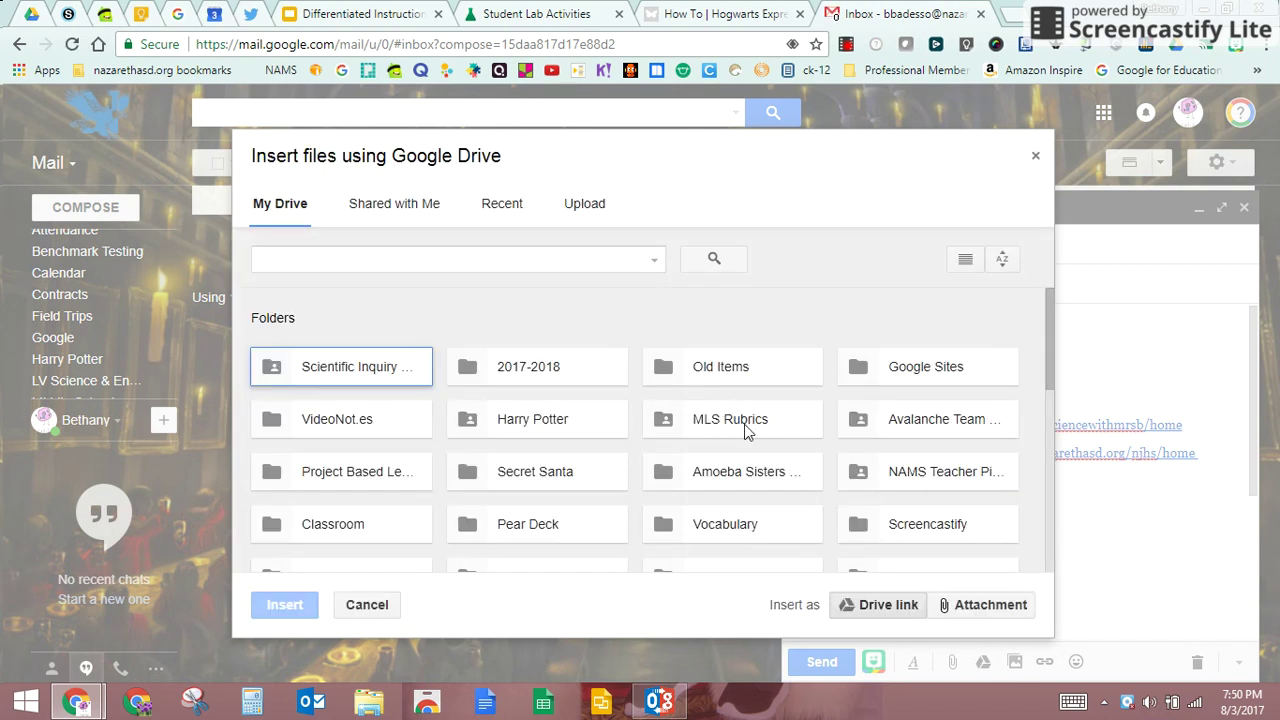
click(1033, 160)
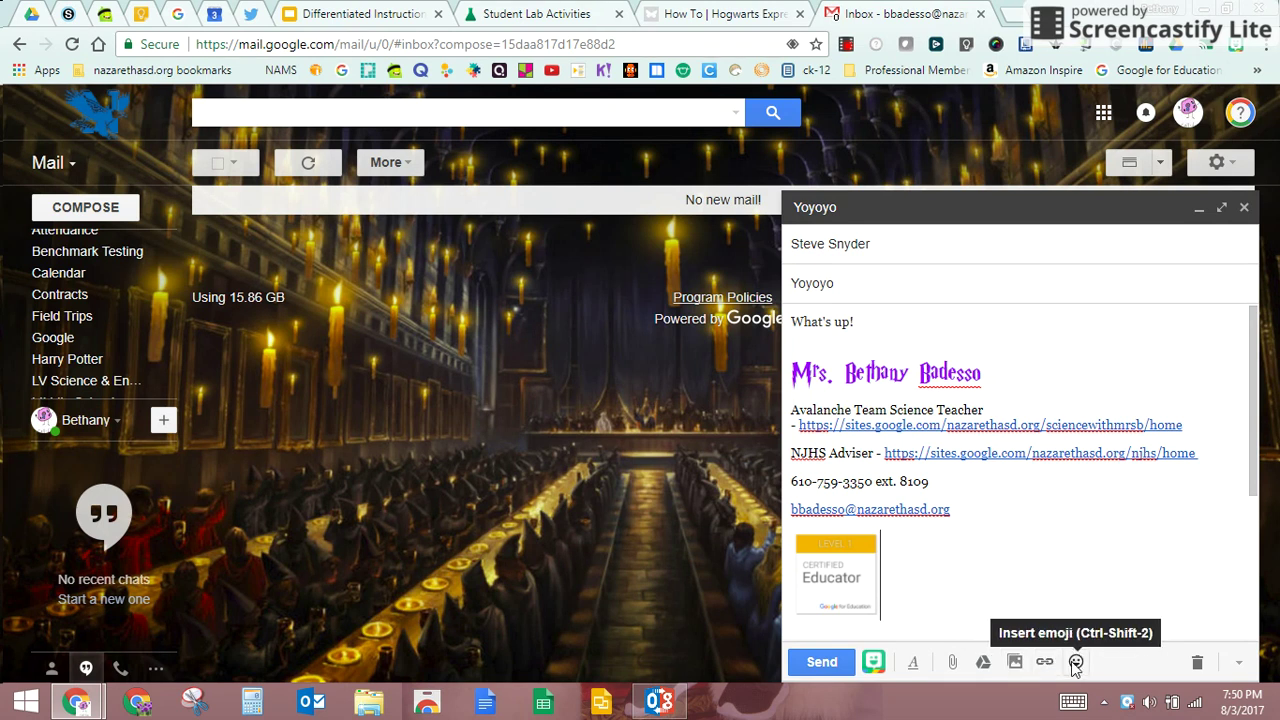
Insert the hugging face emoji on the line below "What's up!" and discard the draft
click(896, 330)
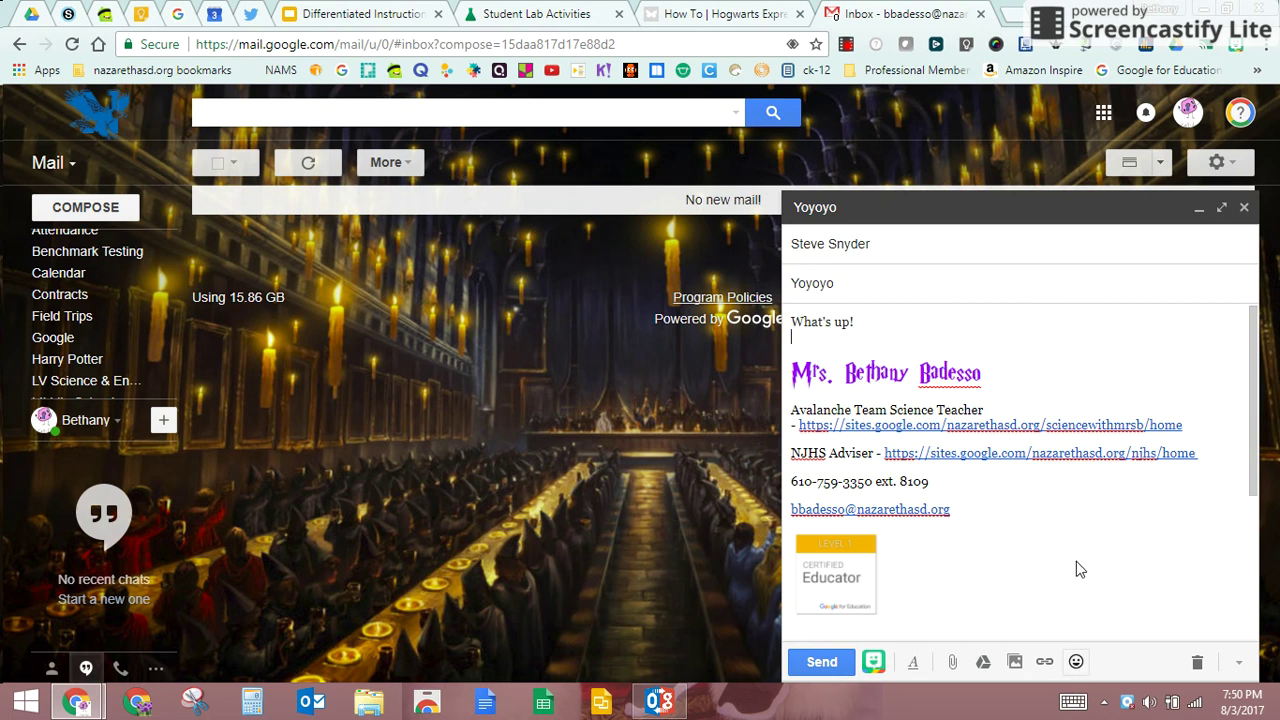
key(ctrl+shift+2)
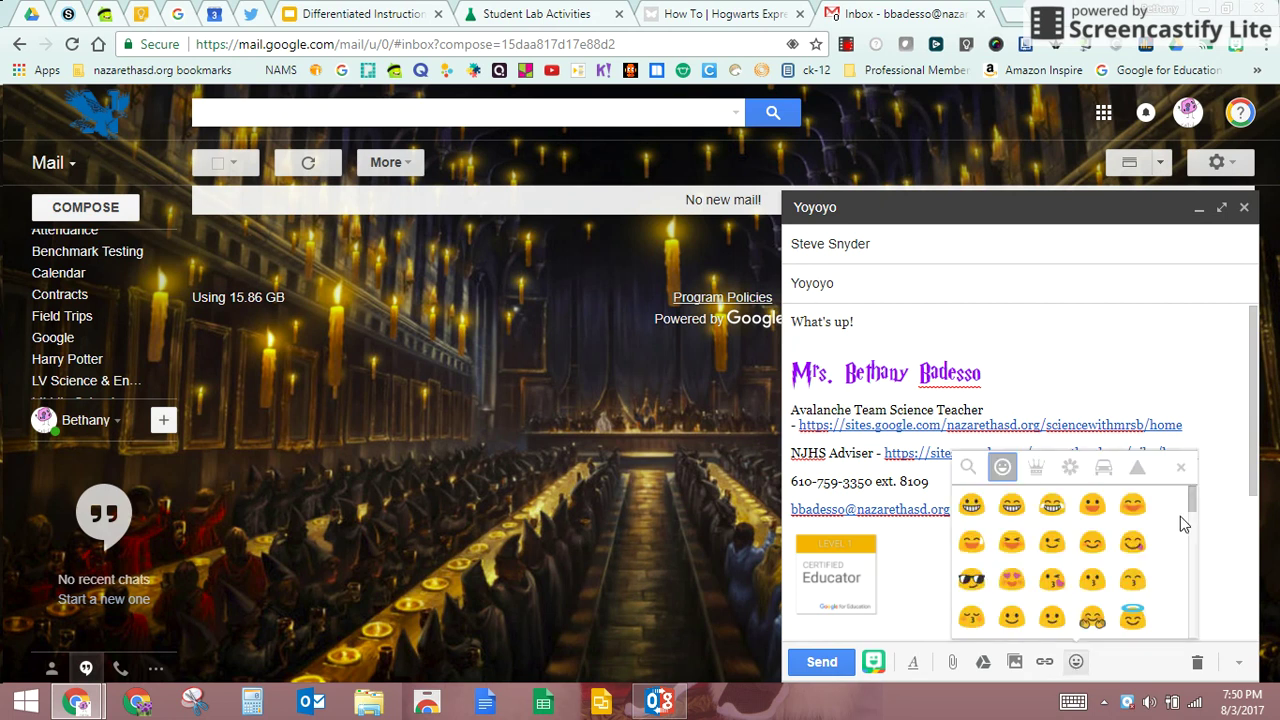
click(1089, 619)
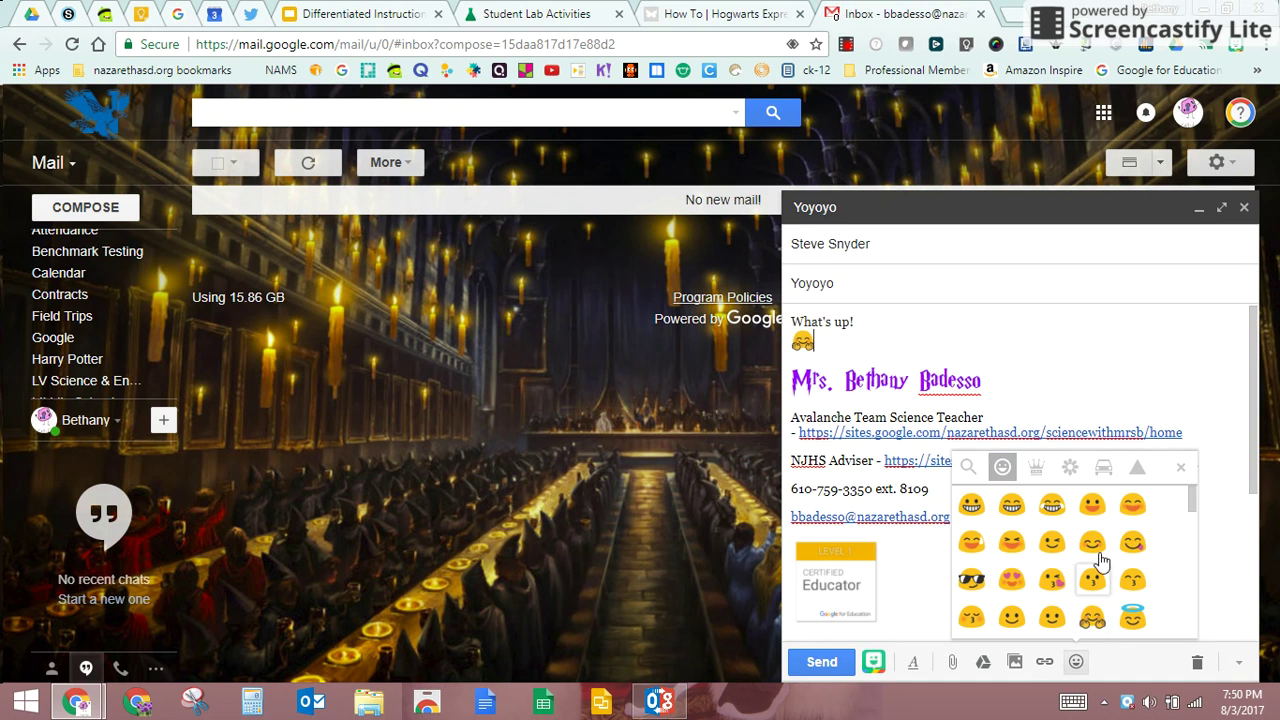
click(1179, 470)
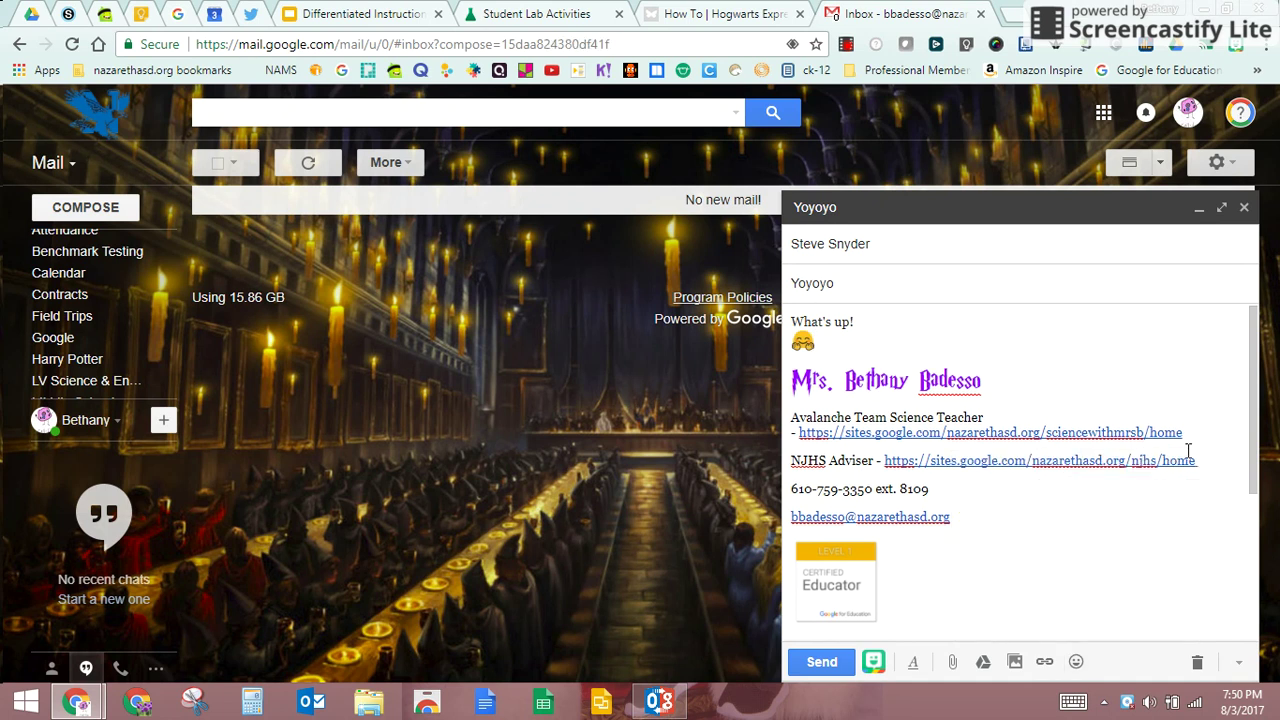
click(1194, 663)
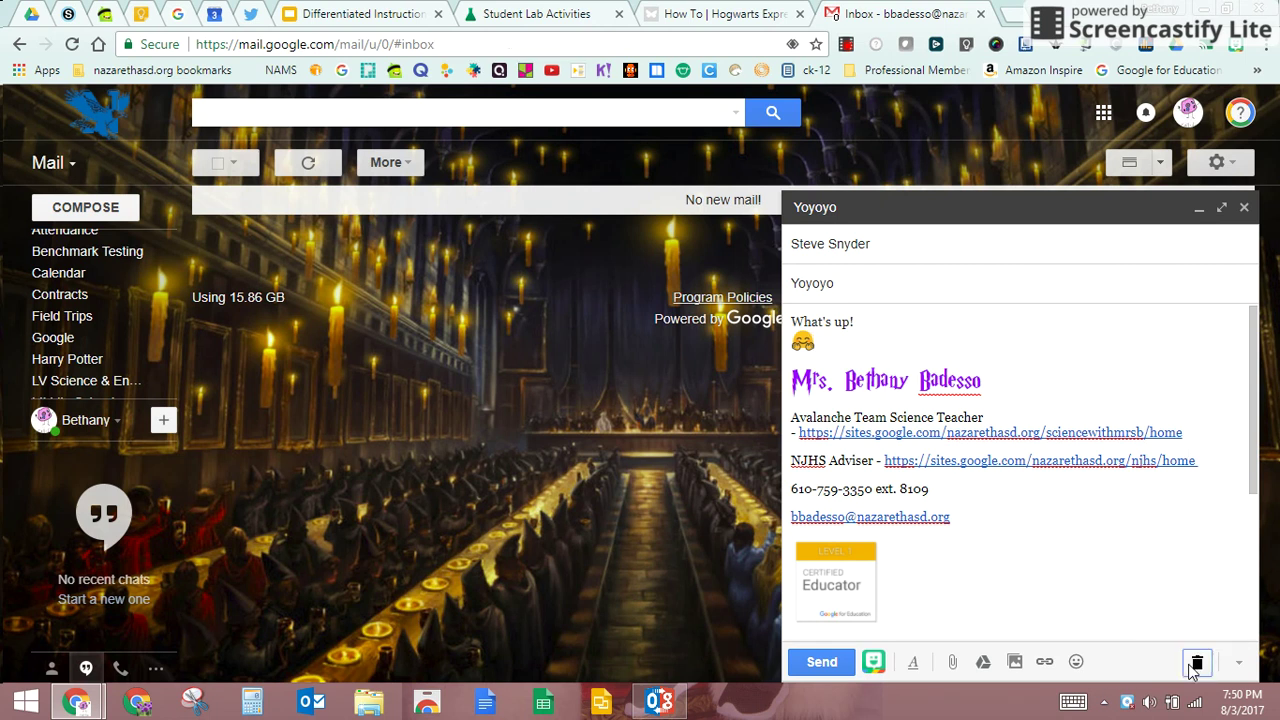